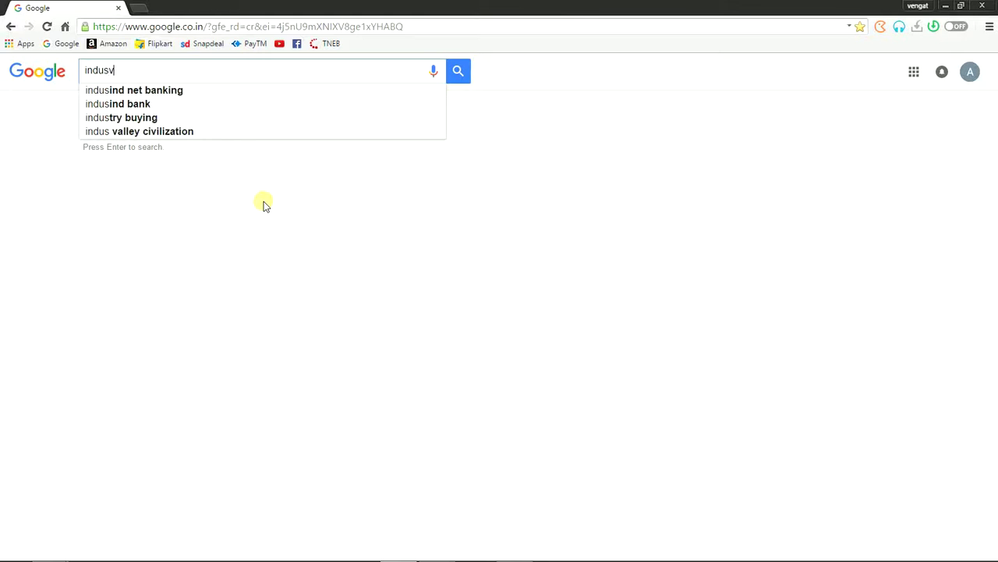
Step: Search Google for 'indusviva' and open the 'Indus Viva :: Virtual Office' result
key("Return")
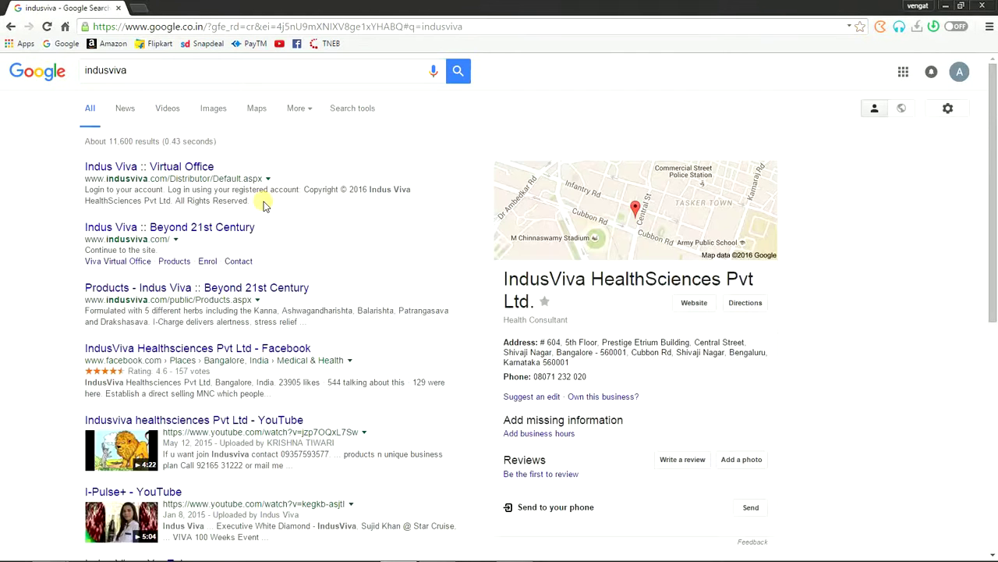
left_click(185, 168)
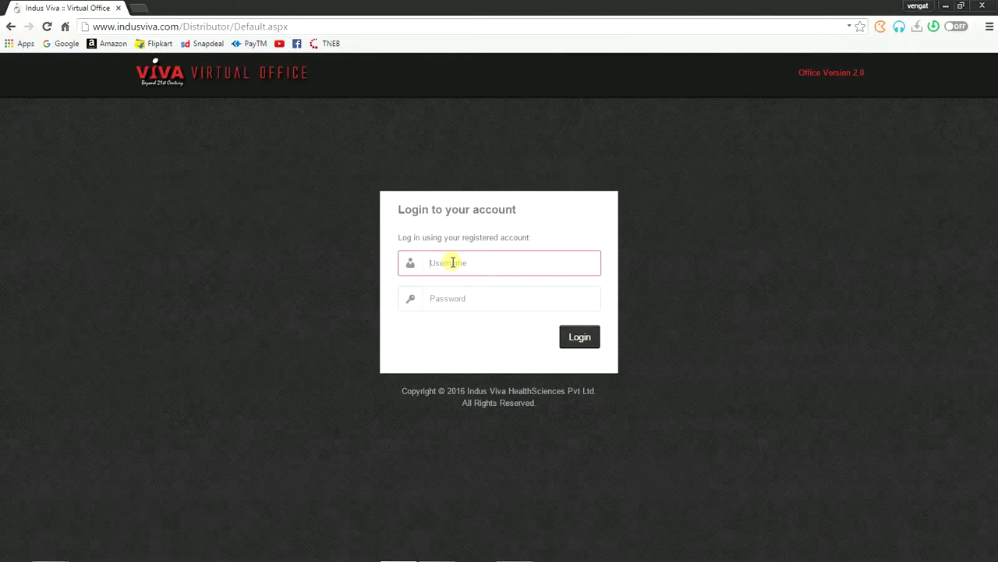
Step: Log in to Virtual Office with the sponsor ID as username and the account password
type("455")
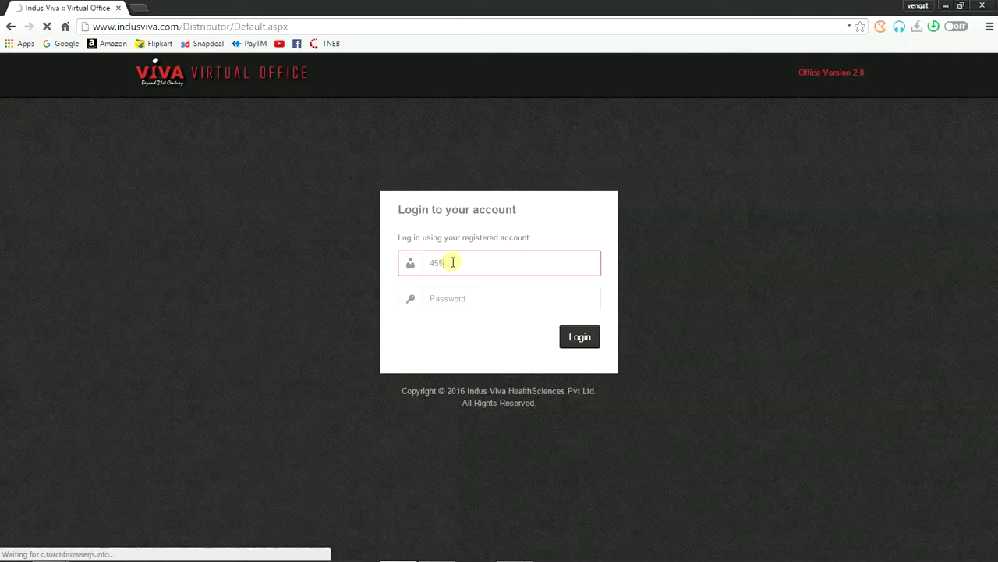
type("8")
key("Tab")
type("*")
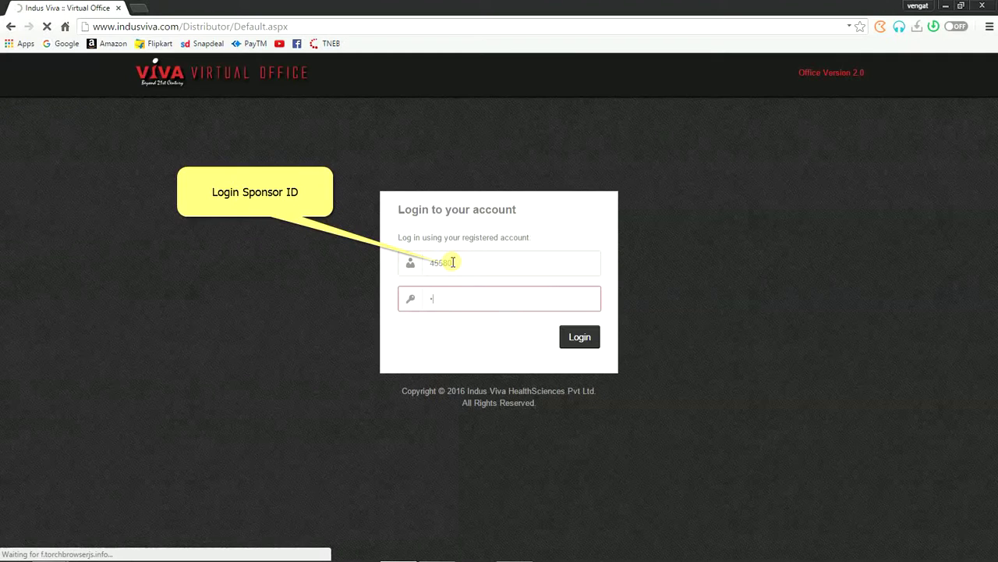
type("***")
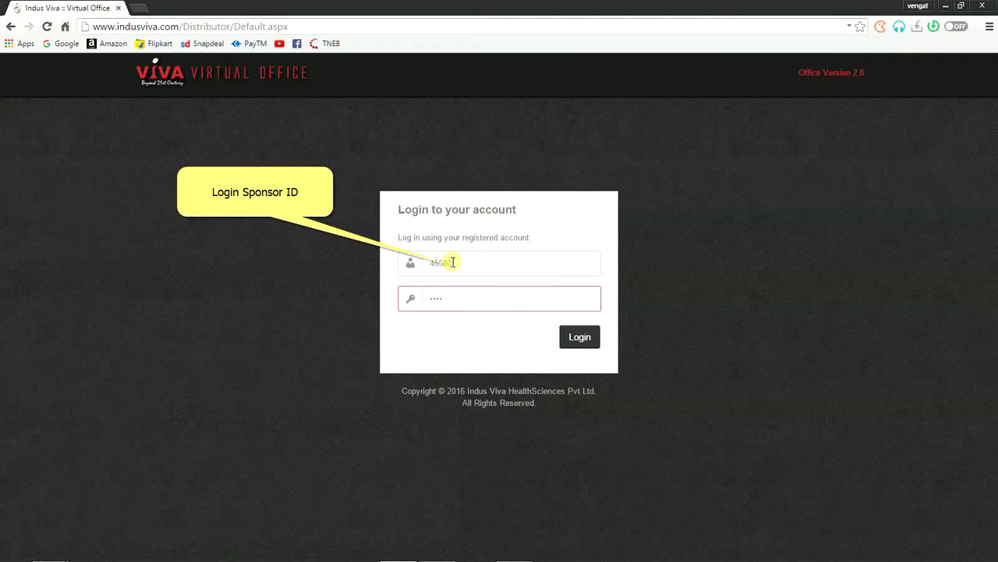
type("**")
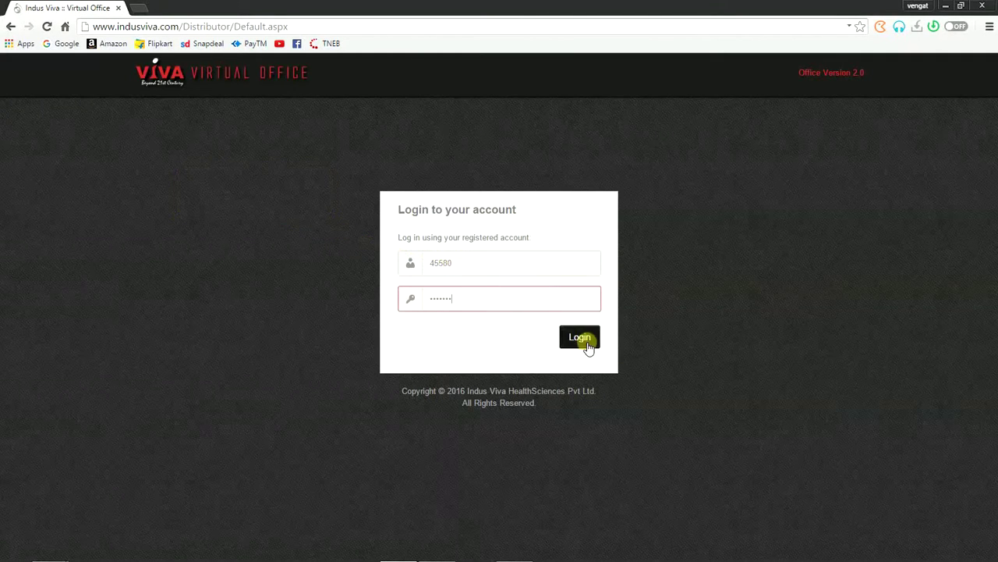
left_click(581, 338)
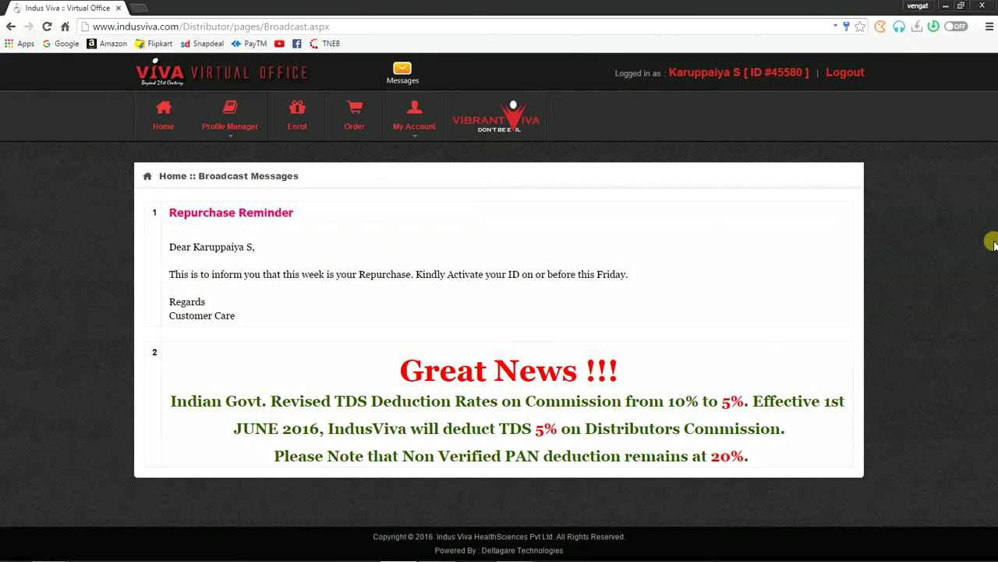
Step: View the DashBoard figures, then return to the Distributor Home page
left_click(167, 118)
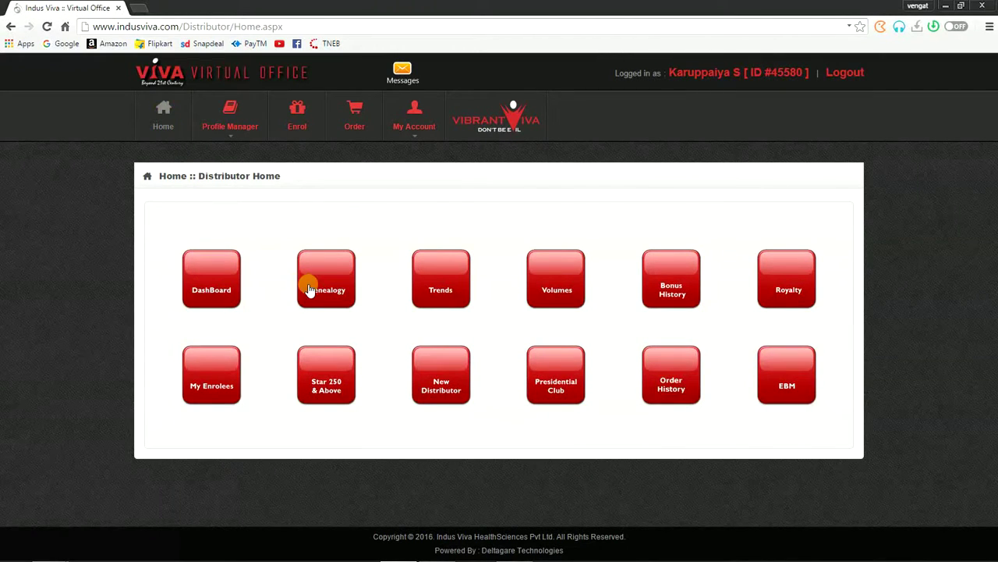
left_click(219, 272)
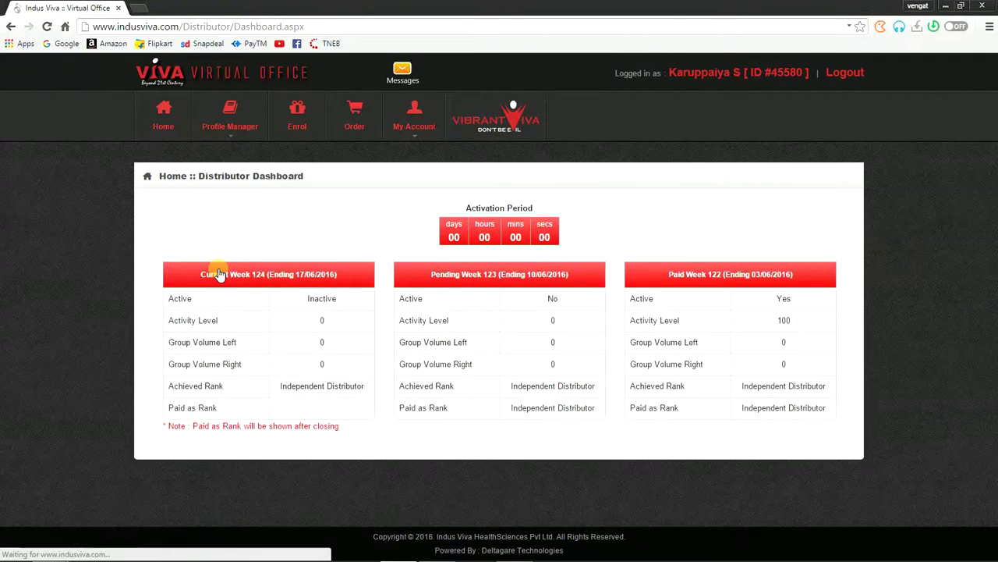
left_click(163, 123)
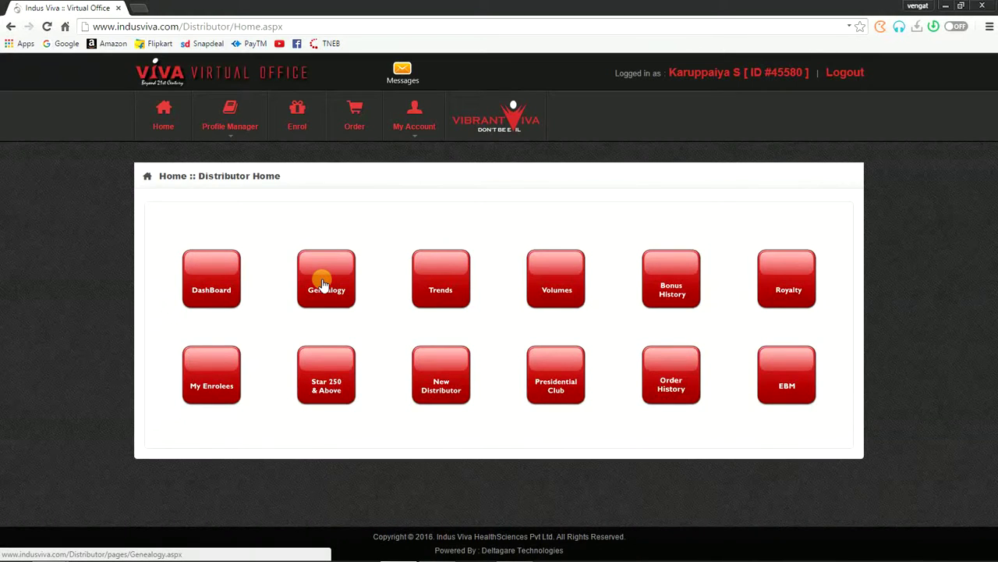
Step: From the Genealogy tree, add a distributor at the empty left position and agree to terms
left_click(323, 284)
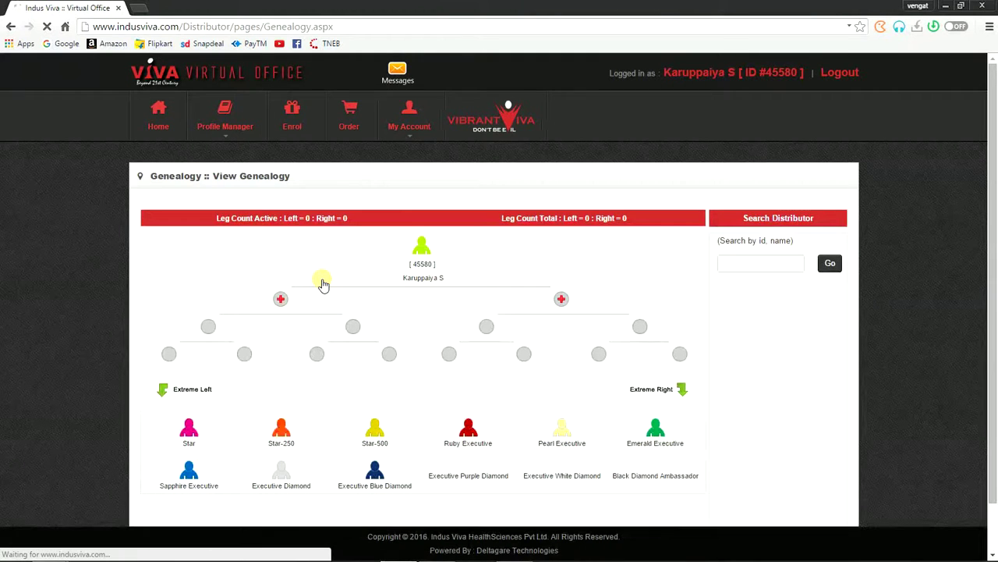
scroll(316, 285, "down", 1)
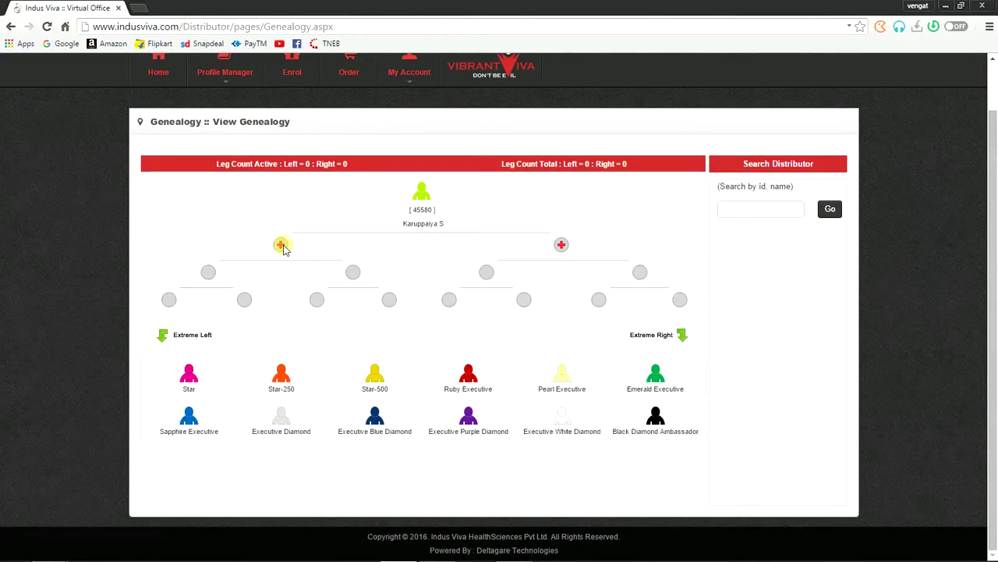
left_click(562, 246)
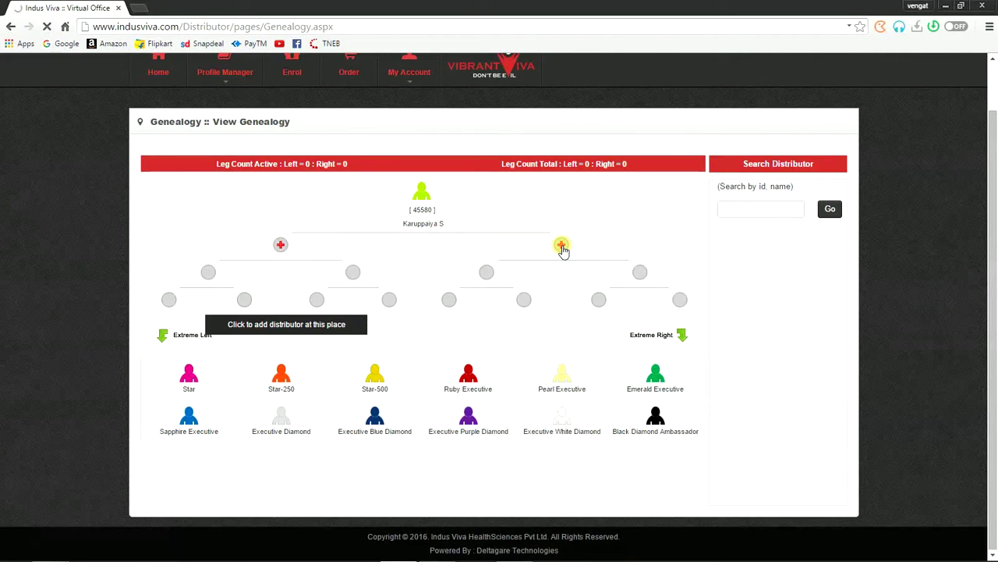
left_click(280, 246)
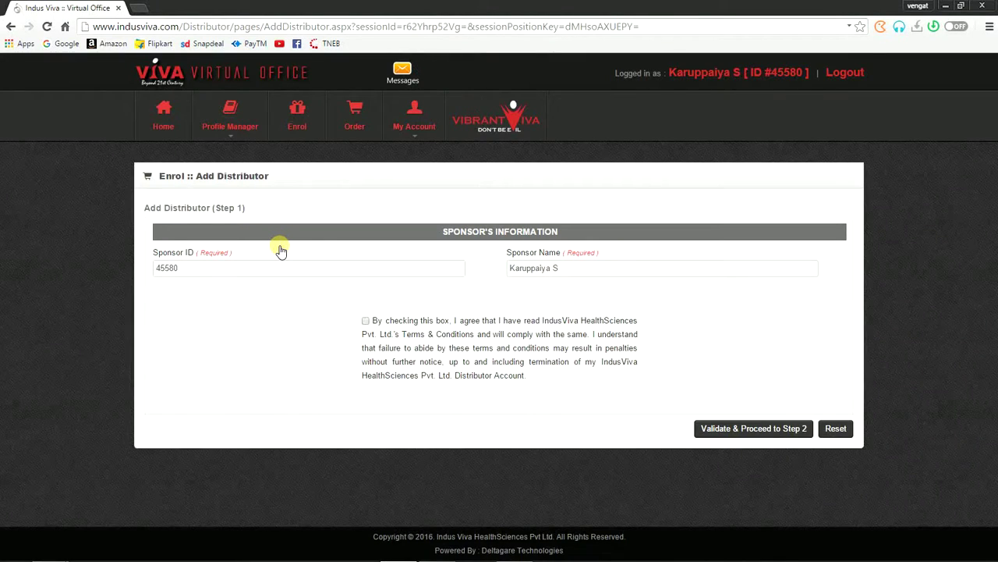
left_click(365, 321)
Step: Confirm the terms and conditions and validate to proceed to Step 2
left_click(371, 324)
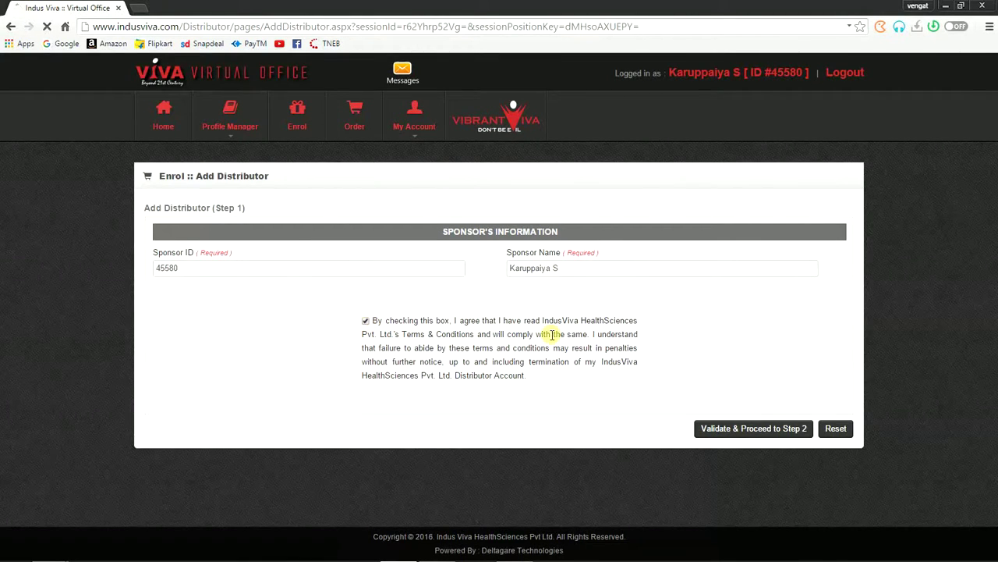
left_click(763, 433)
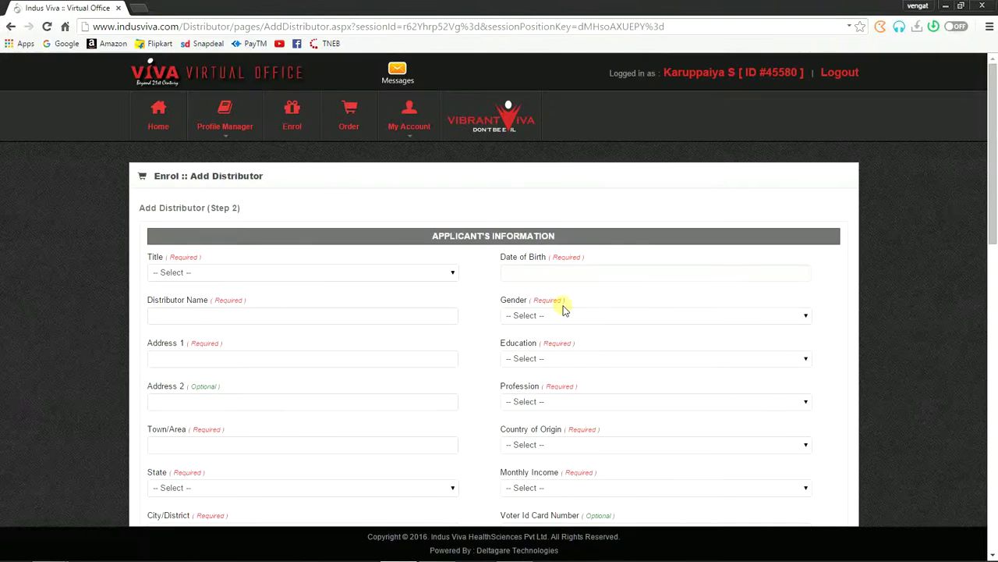
Step: Set the applicant's title to Mr and enter the distributor's name
scroll(409, 246, "down", 1)
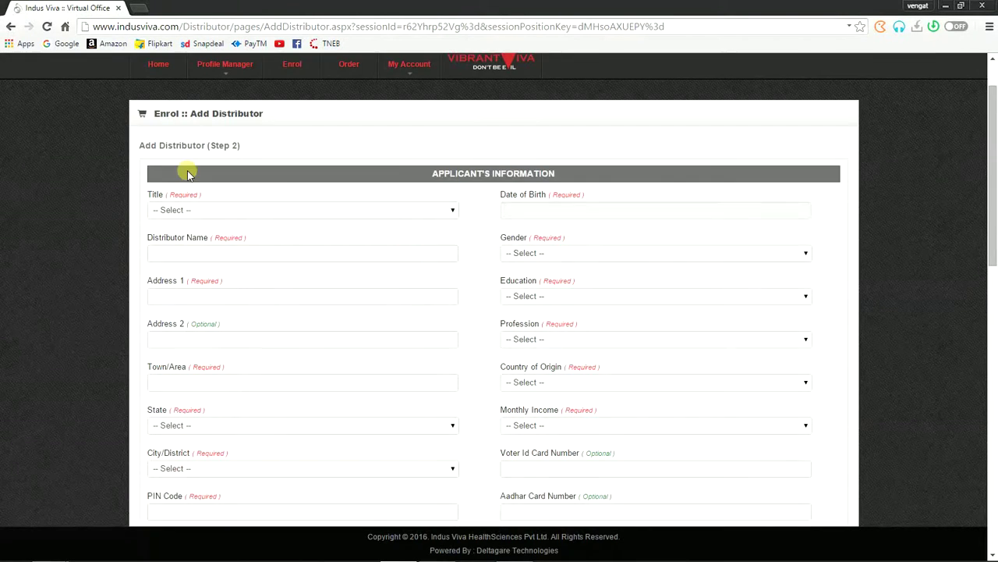
scroll(187, 170, "down", 1)
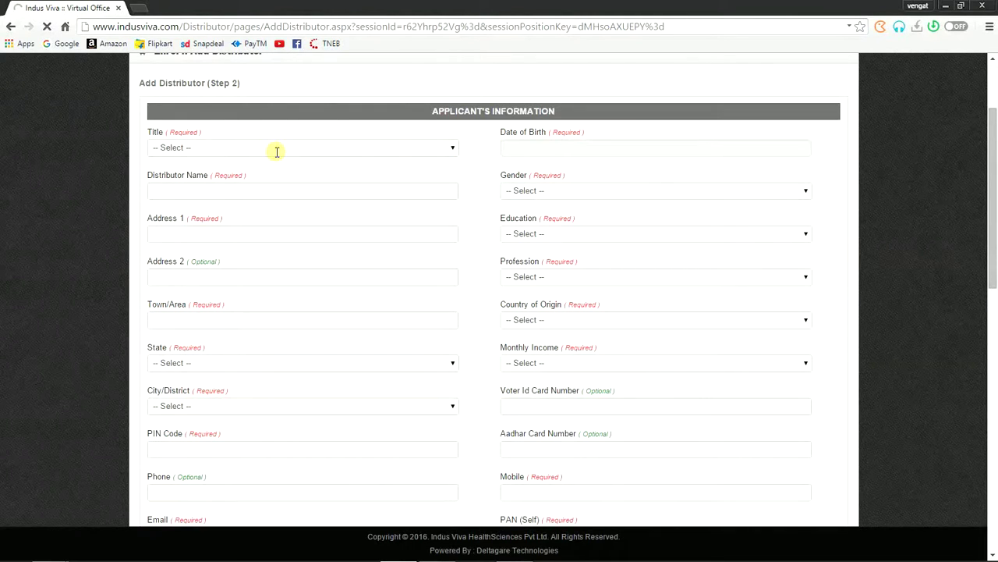
left_click(167, 147)
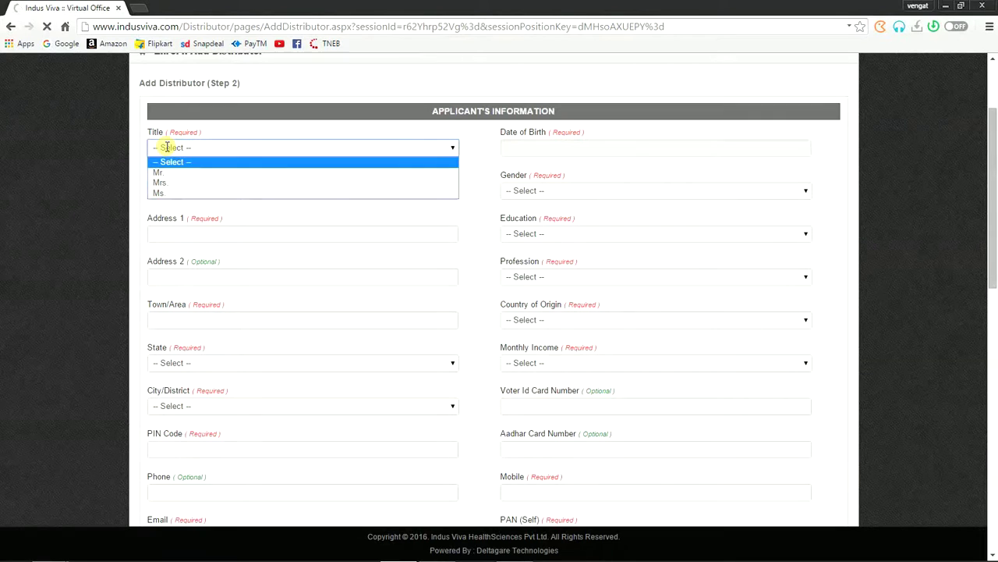
left_click(163, 175)
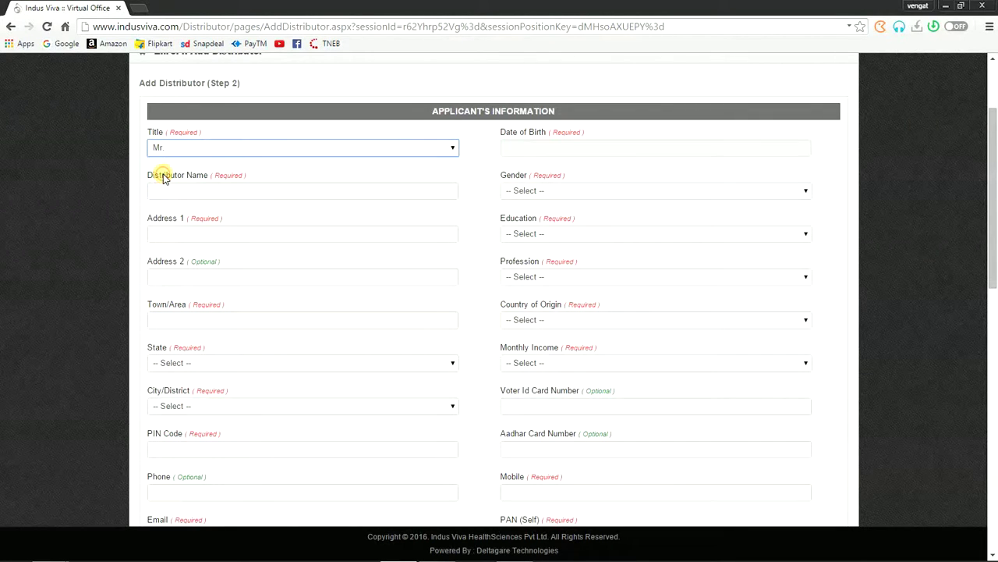
left_click(171, 189)
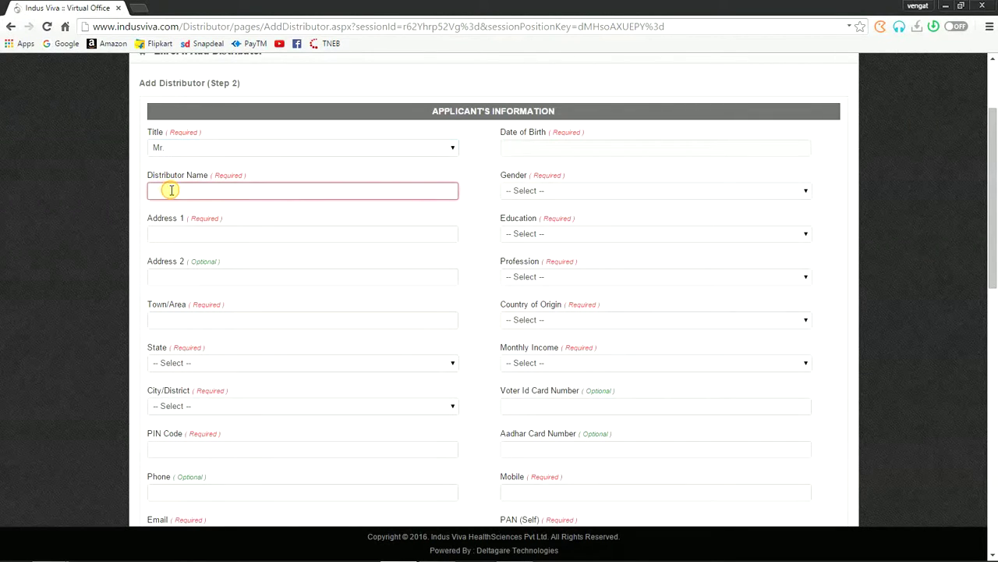
type("Kannan")
Step: Enter both address lines, town Karur, and state Tamil Nadu
left_click(185, 233)
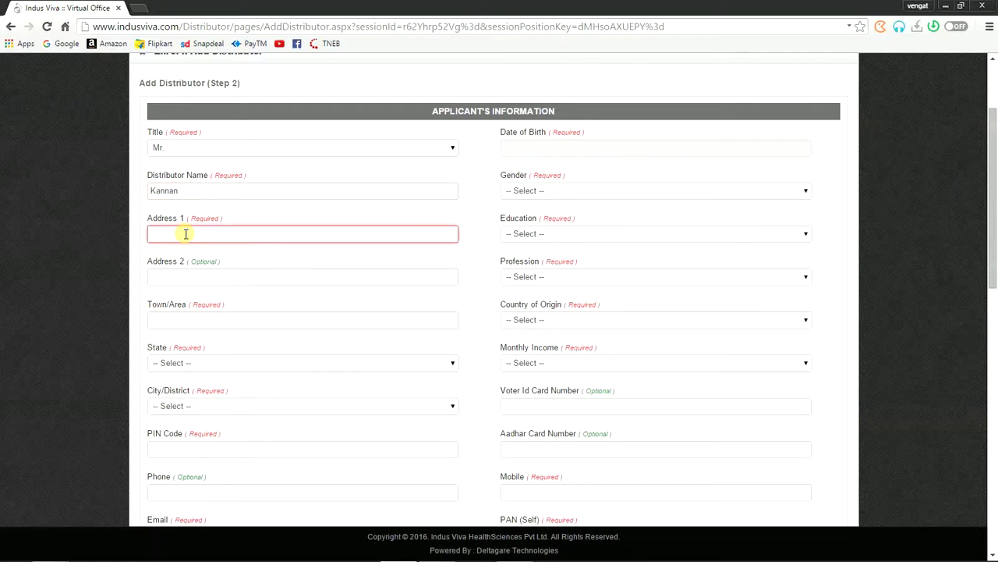
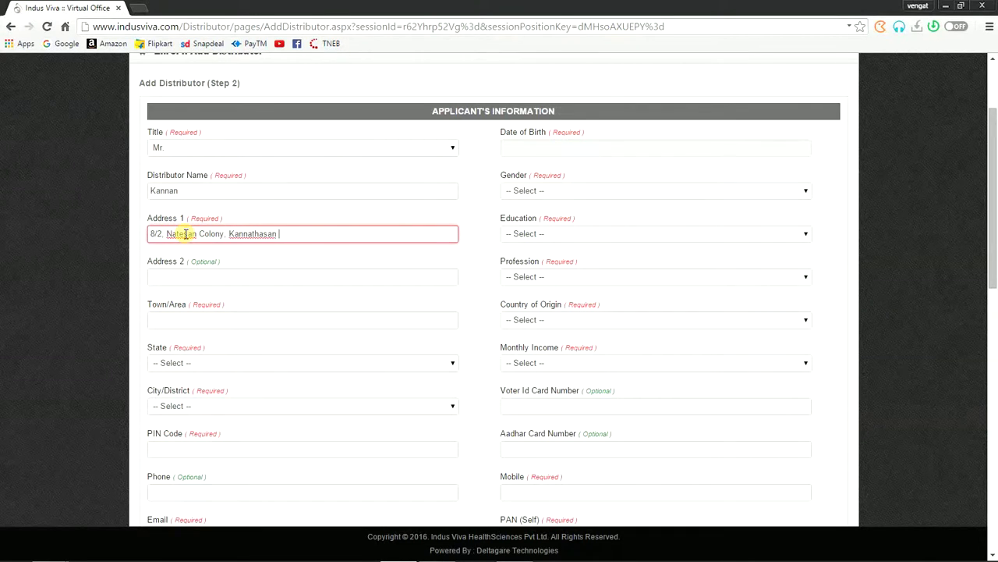
left_click(173, 279)
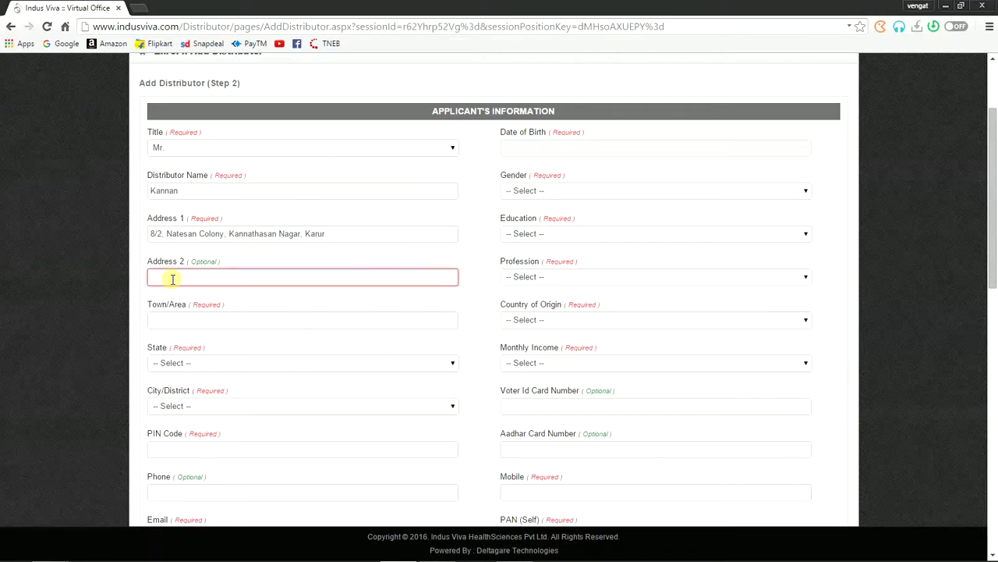
type("Vijay Hotel Opp")
key("Tab")
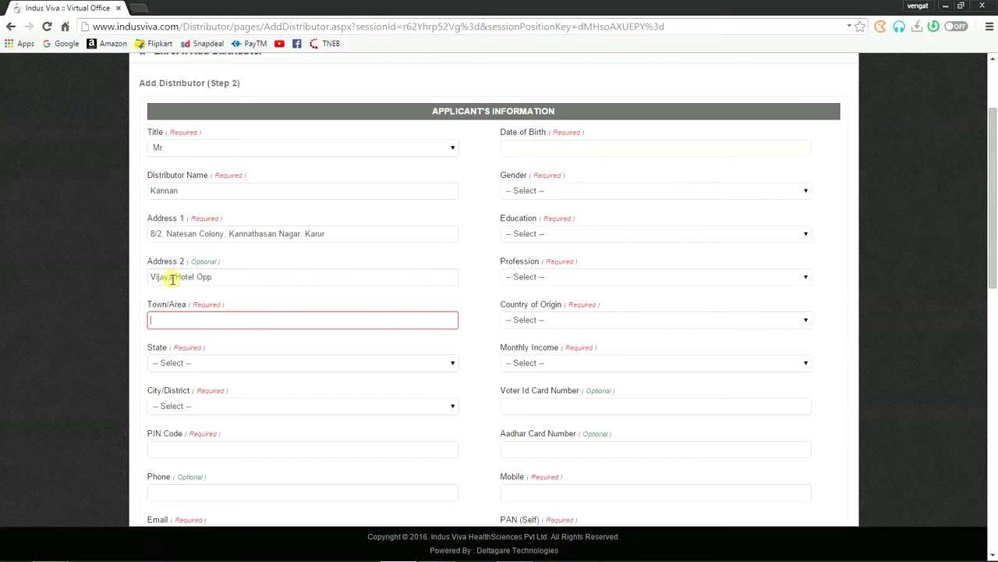
type("Karur")
key("Tab")
key("t")
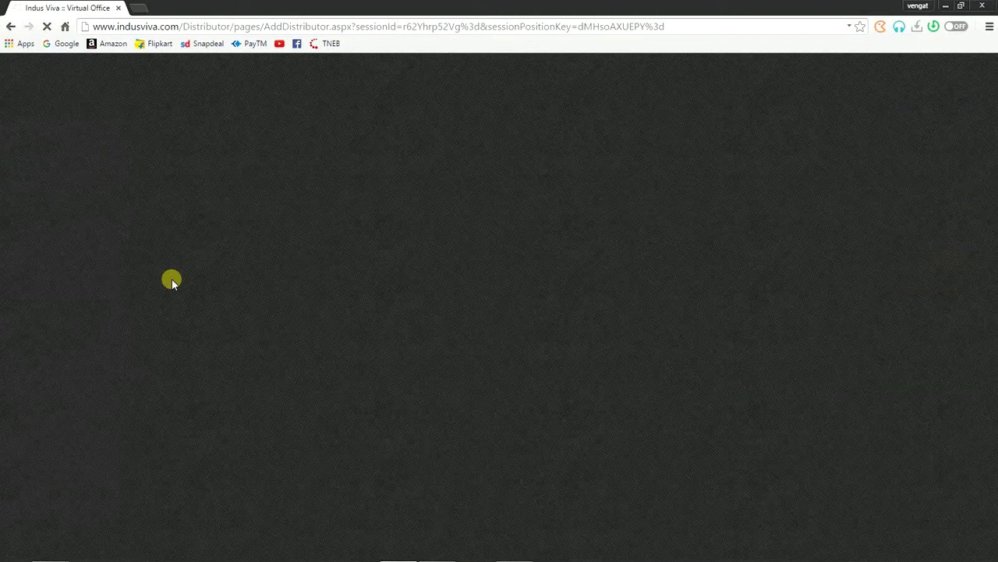
Step: Choose Karur as the applicant's City/District
scroll(217, 405, "down", 4)
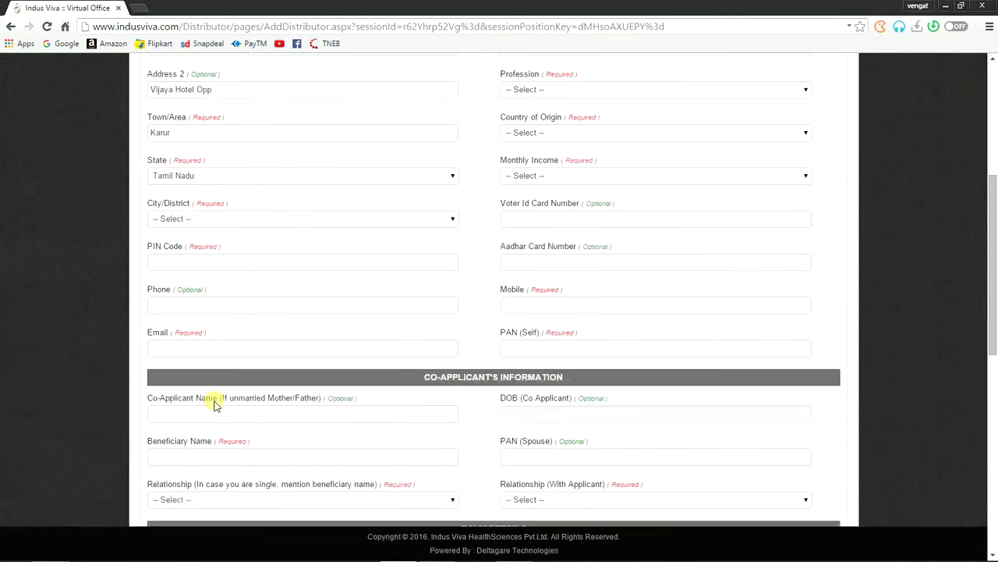
left_click(178, 221)
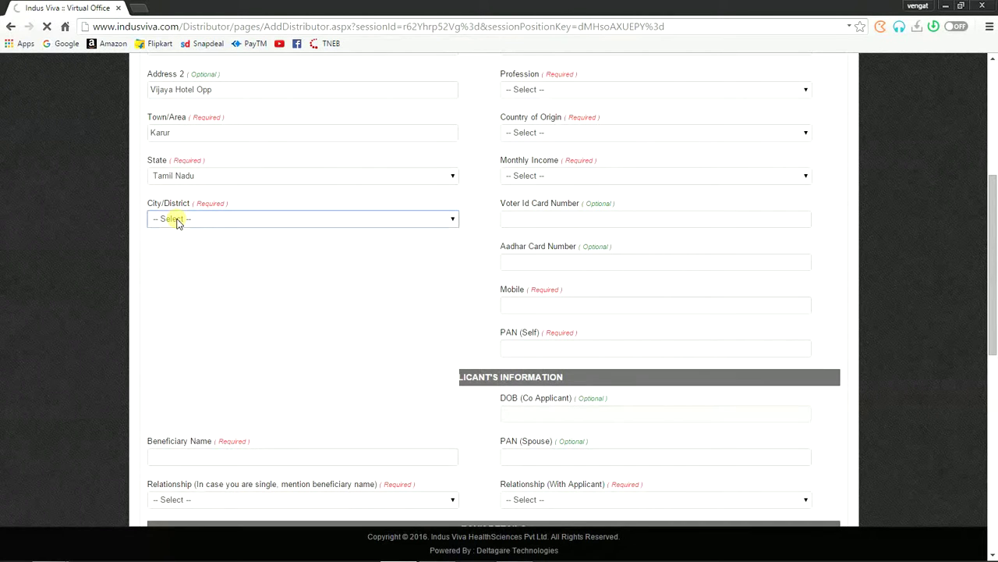
left_click(178, 221)
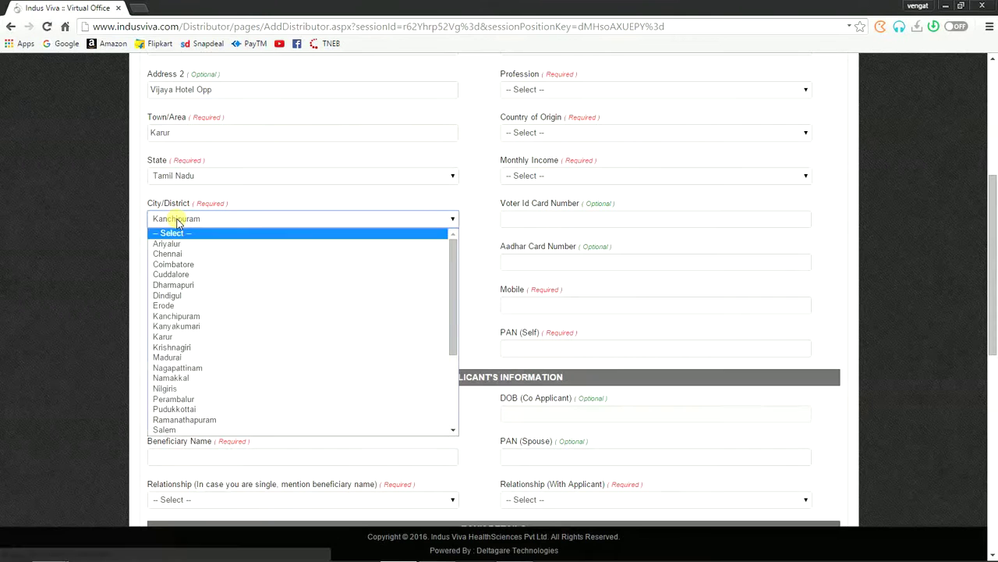
key("k")
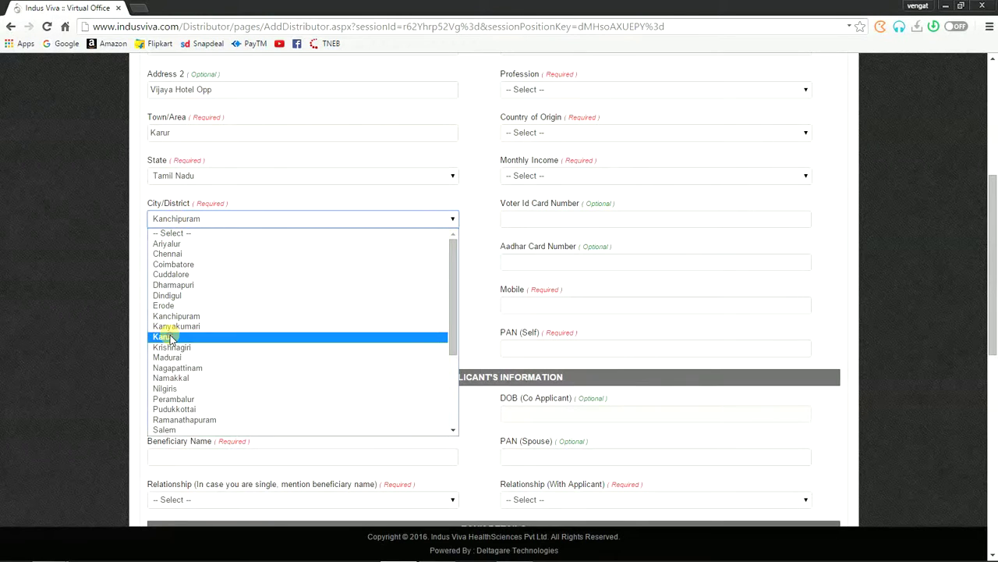
left_click(170, 338)
Step: Fill in the applicant's PIN code, phone number and e-mail address
left_click(182, 258)
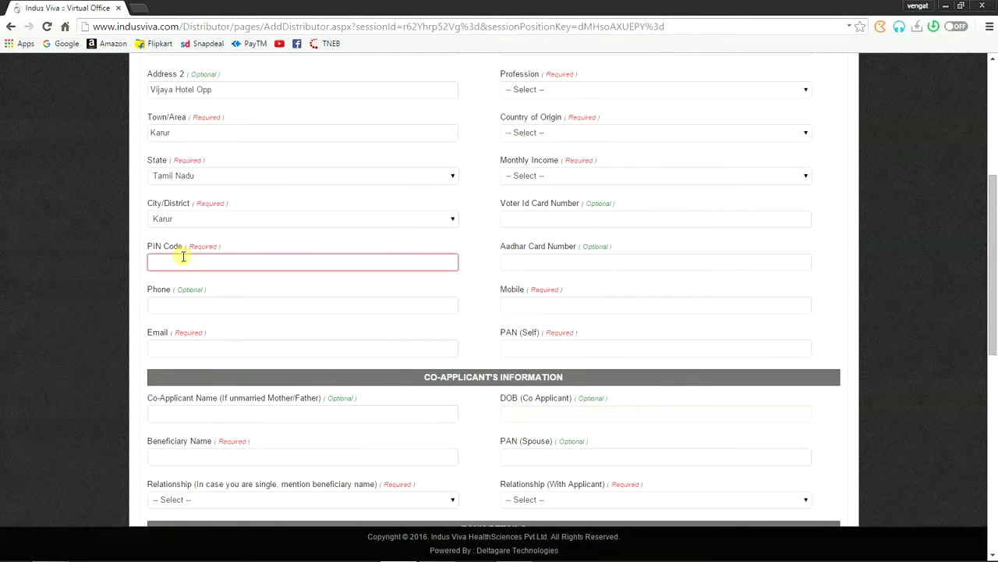
type("621311")
left_click(178, 304)
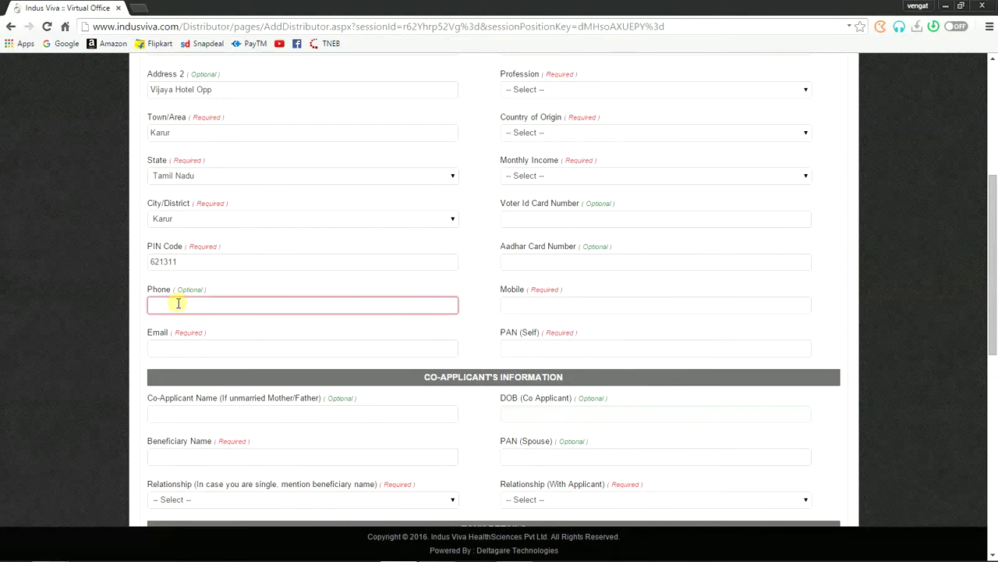
type("9876543210")
left_click(187, 346)
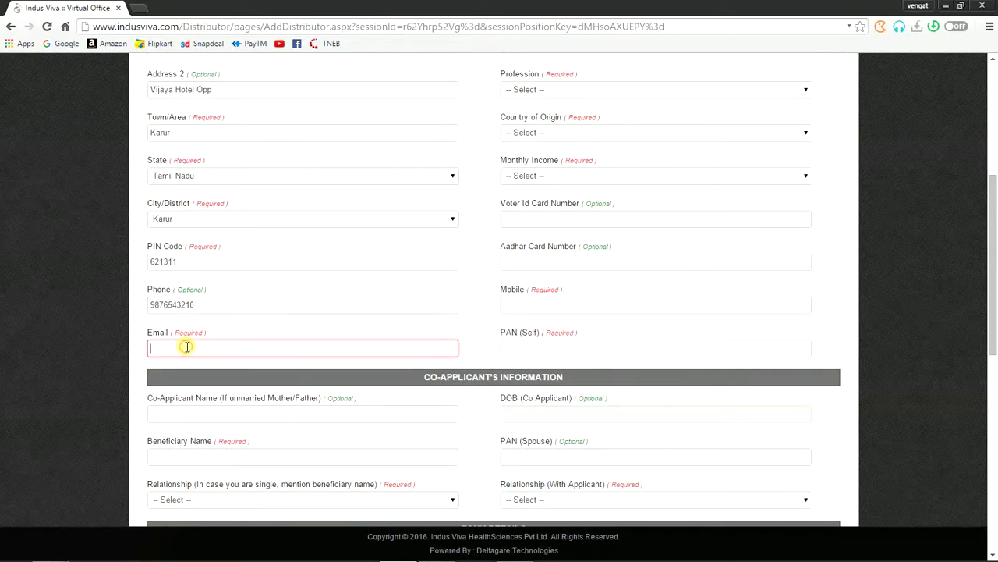
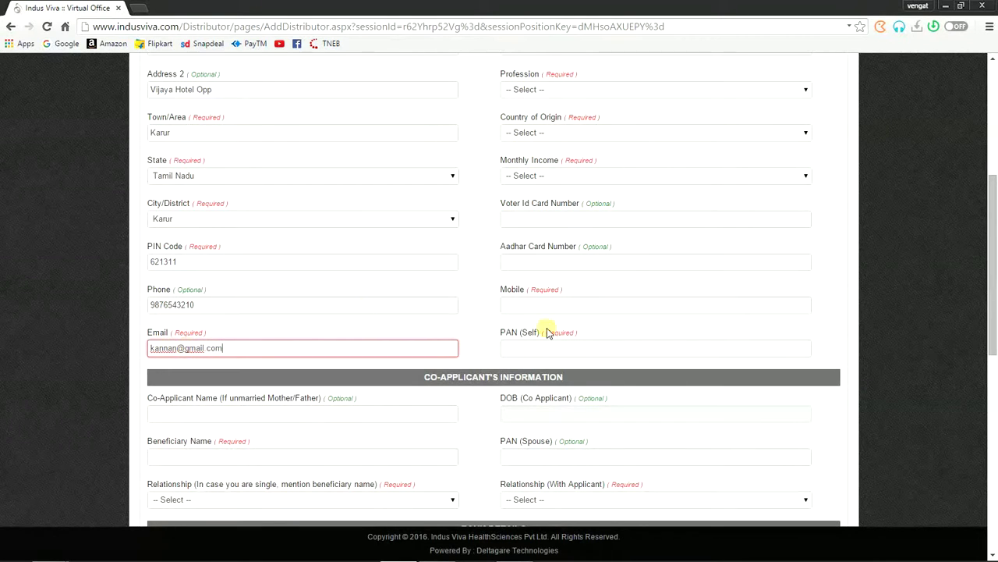
Step: Pick 29/01/1992 as the Date of Birth from the calendar's 1990–1999 decade view
scroll(591, 322, "up", 3)
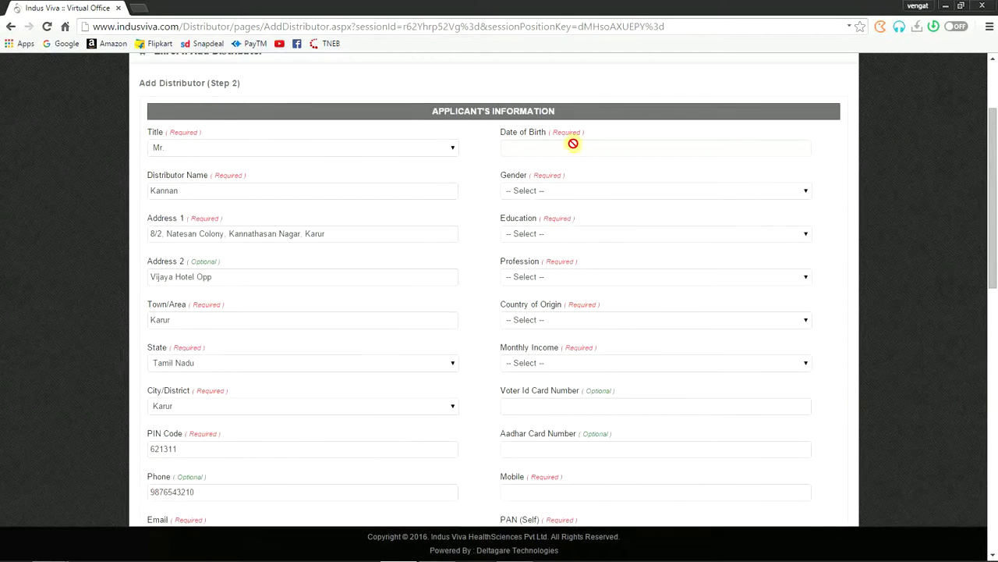
left_click(567, 148)
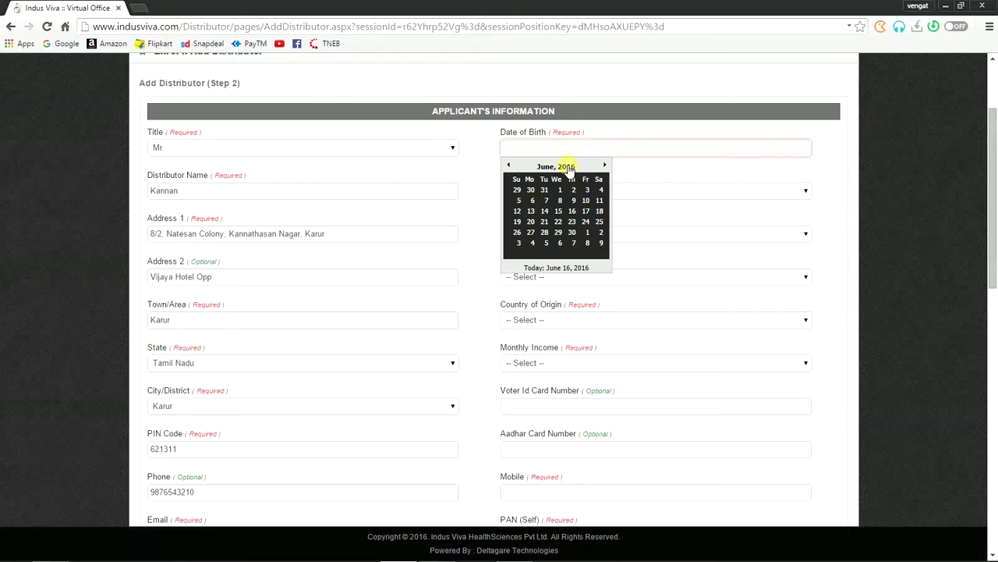
left_click(565, 167)
left_click(564, 167)
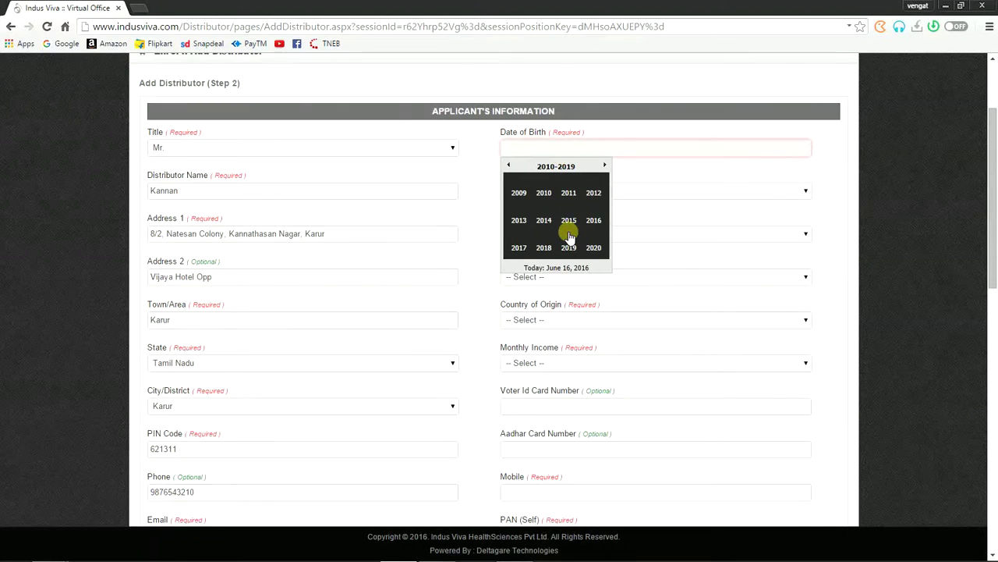
scroll(568, 231, "up", 1)
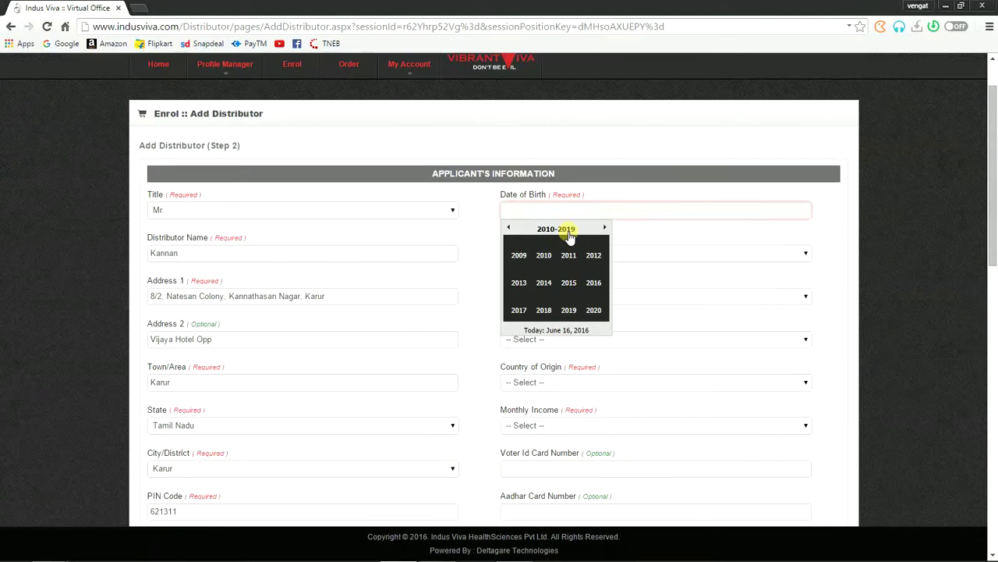
left_click(508, 227)
left_click(509, 227)
left_click(594, 256)
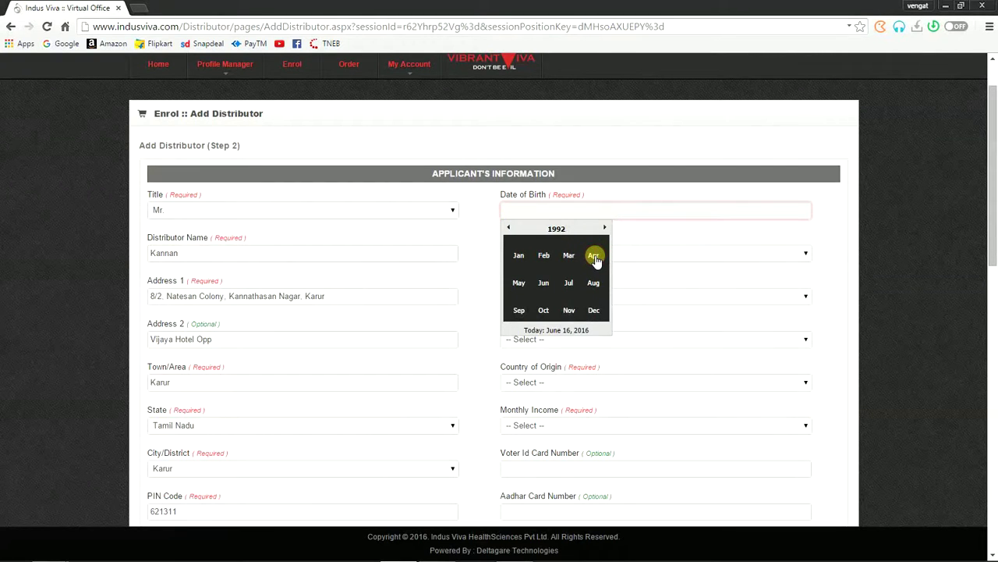
left_click(519, 258)
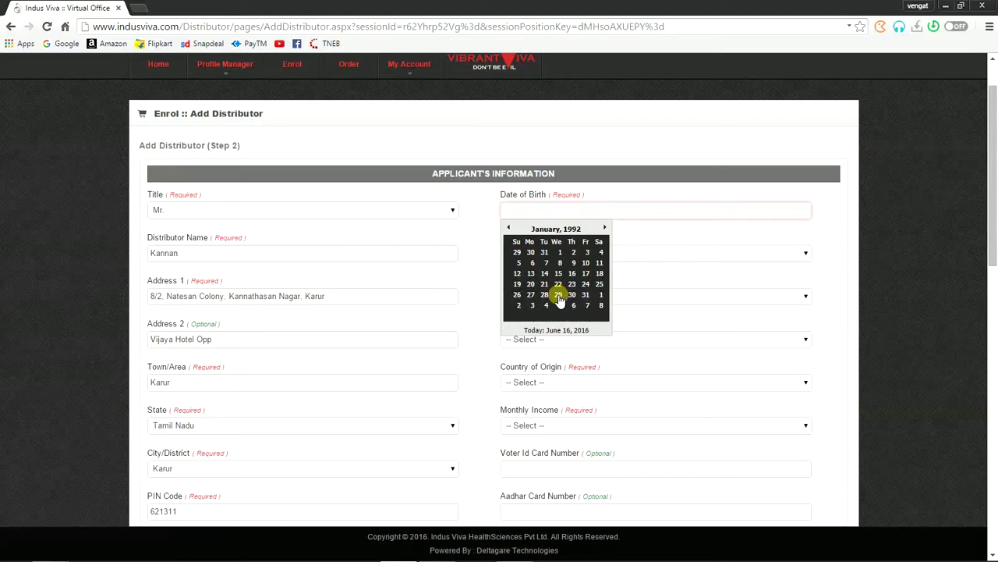
left_click(559, 294)
left_click(556, 253)
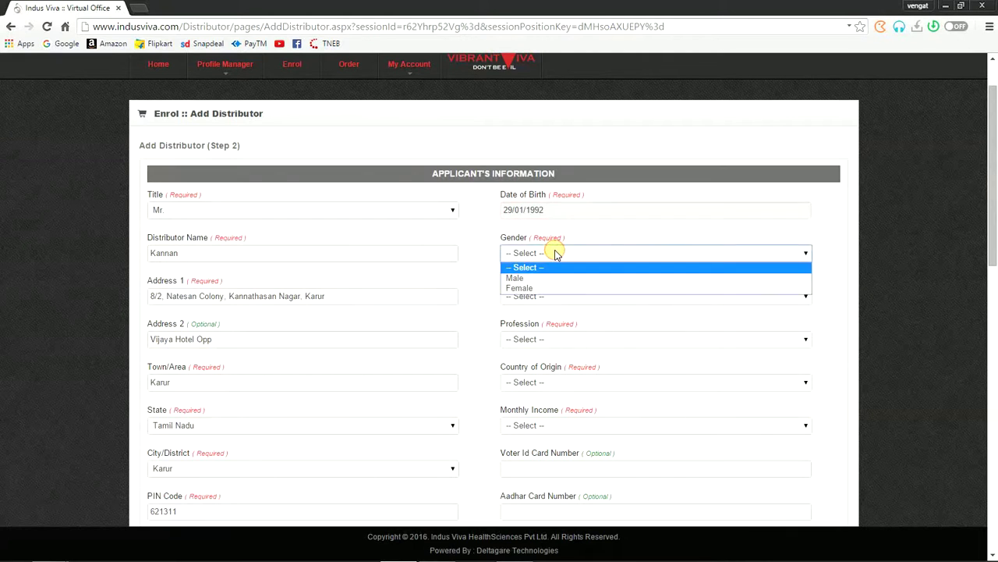
Step: Set Gender Male, Education College, Profession Businessman, Country India, Monthly Income Rs. 25,001 and above
left_click(522, 280)
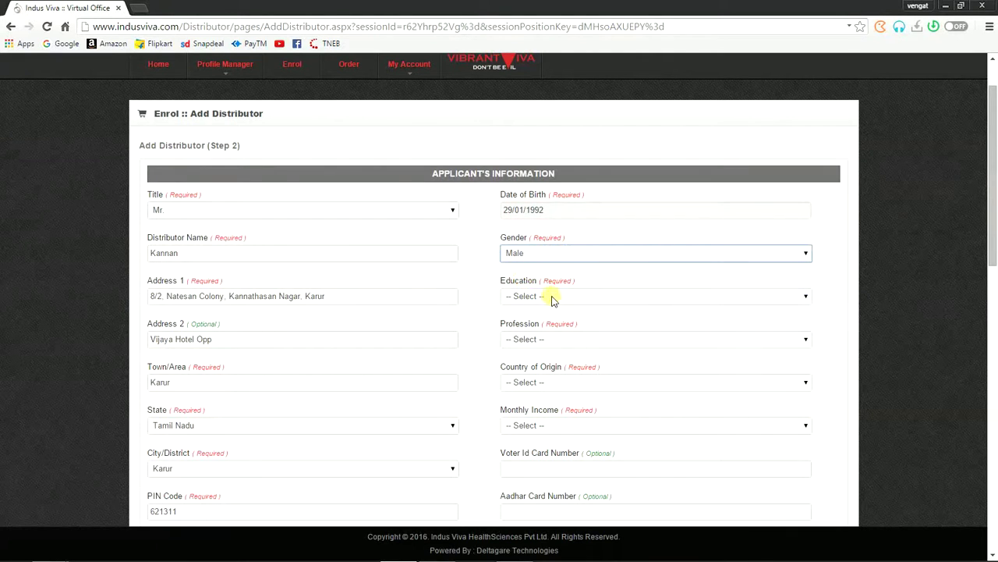
left_click(551, 296)
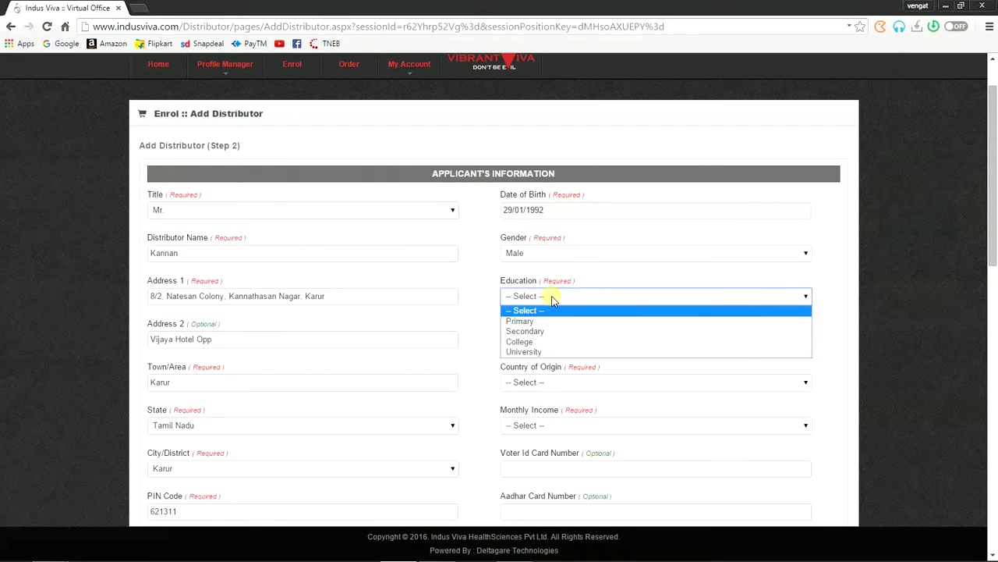
left_click(546, 342)
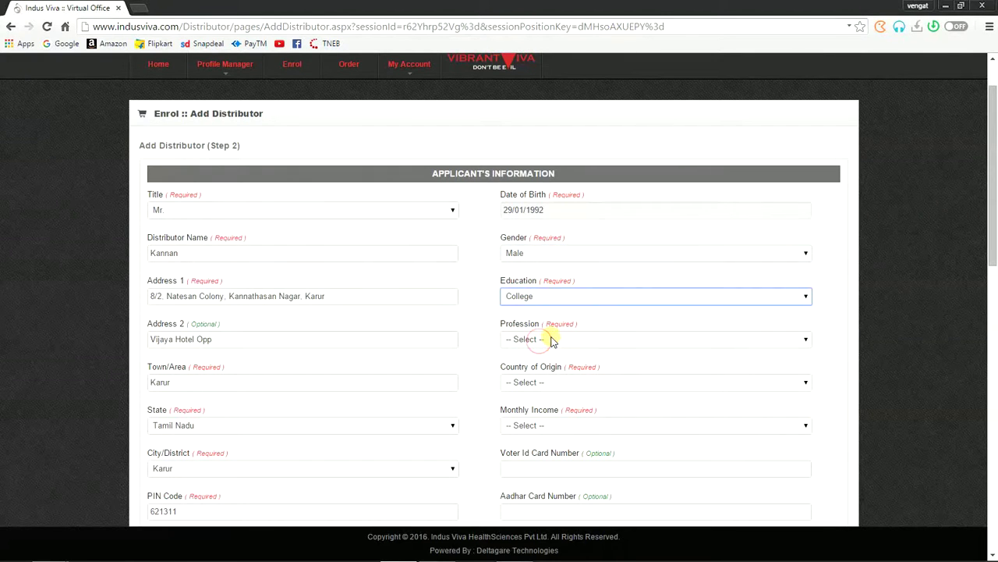
left_click(551, 340)
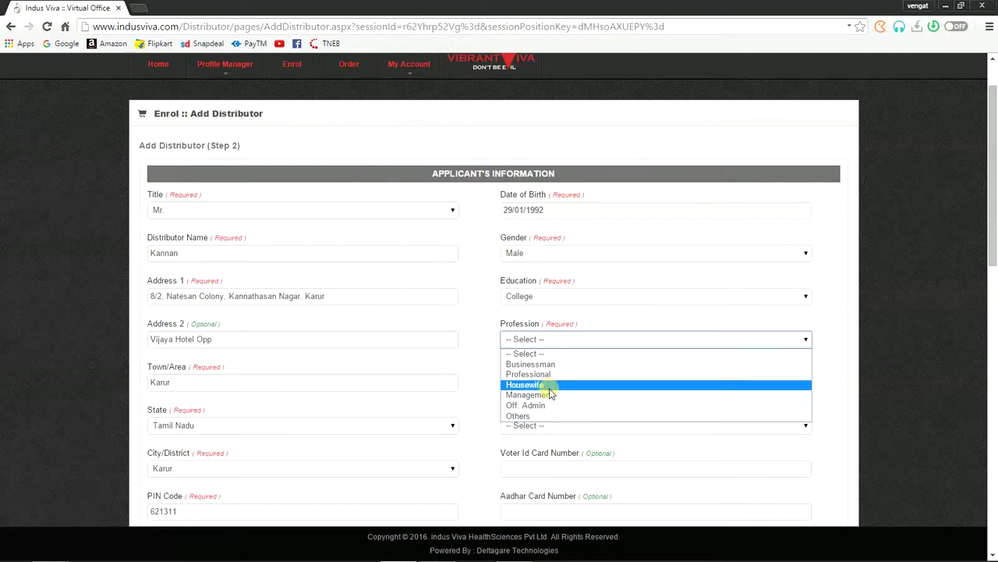
left_click(548, 363)
scroll(550, 371, "down", 3)
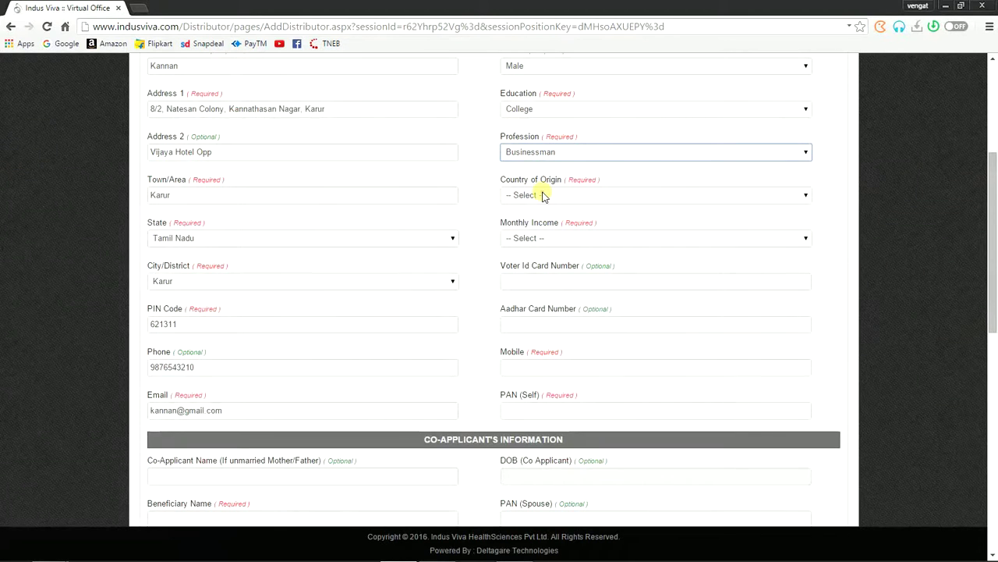
left_click(542, 195)
left_click(533, 219)
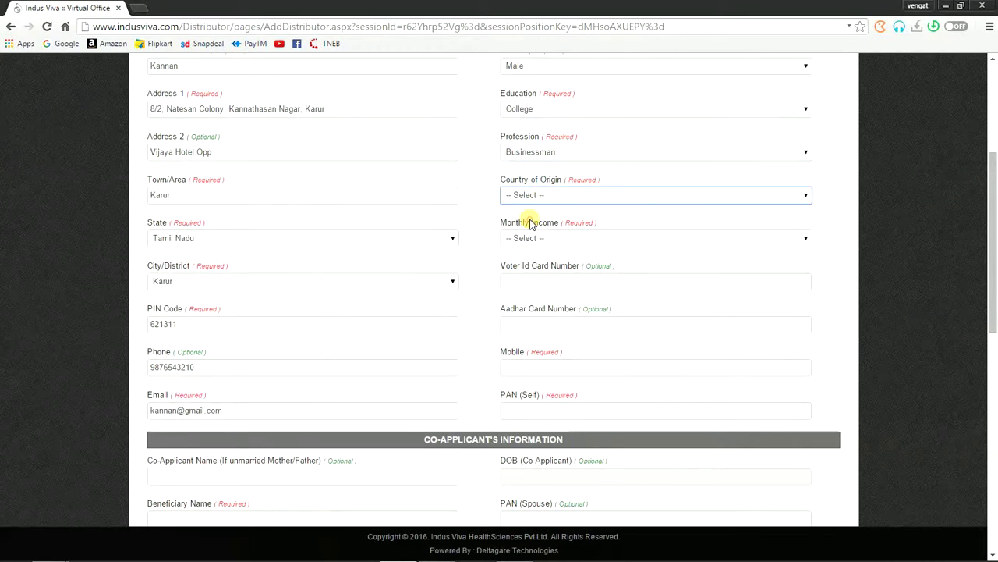
left_click(538, 239)
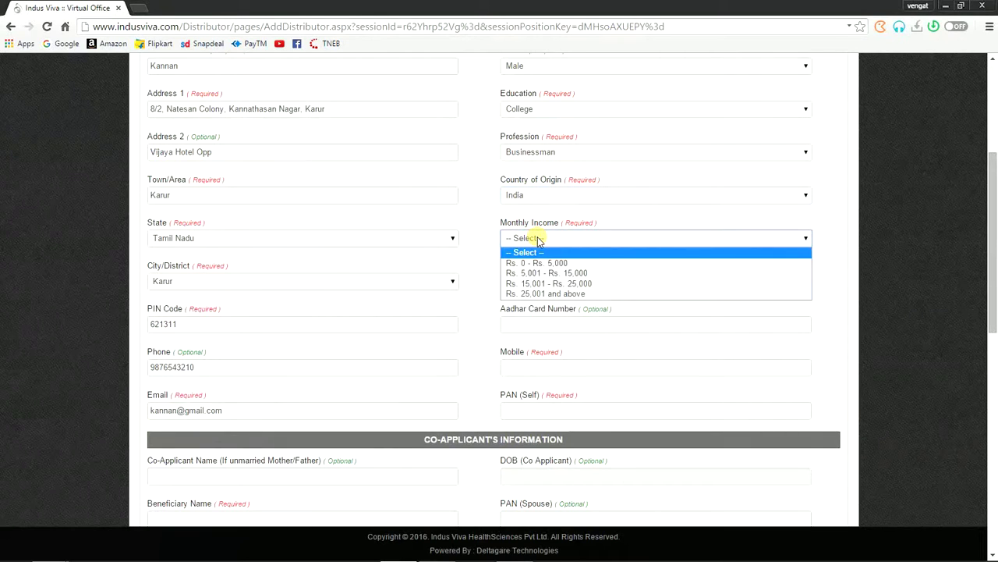
left_click(573, 294)
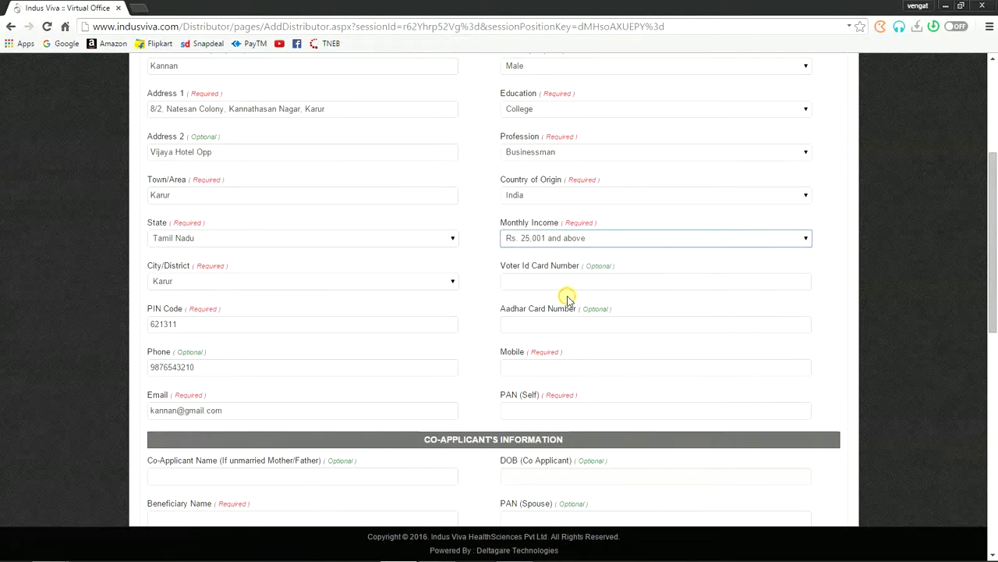
Step: Highlight the Voter ID and Aadhar Card Number labels to show they are optional
left_click(548, 282)
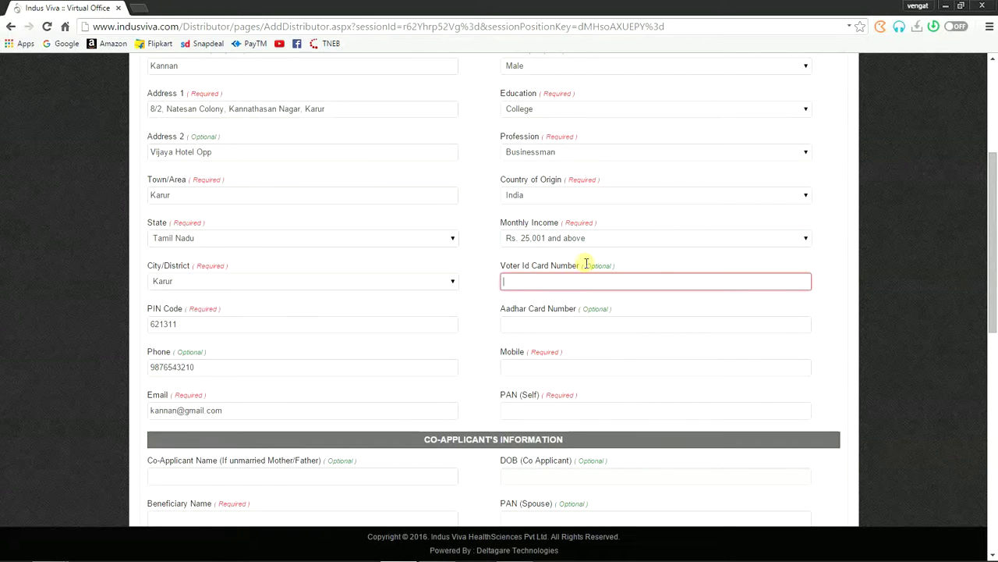
left_click_drag(582, 264, 626, 264)
left_click(624, 266)
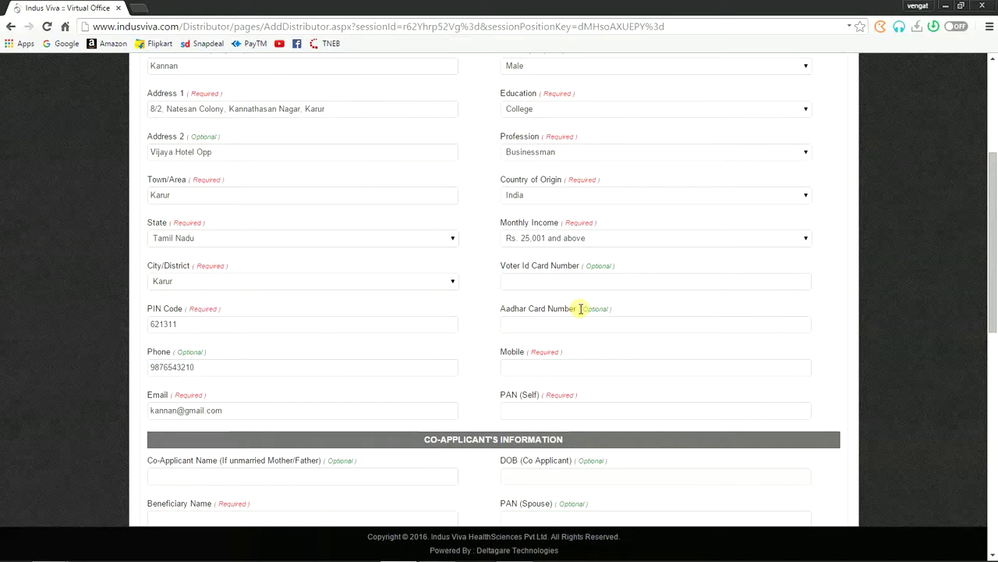
left_click_drag(580, 309, 617, 307)
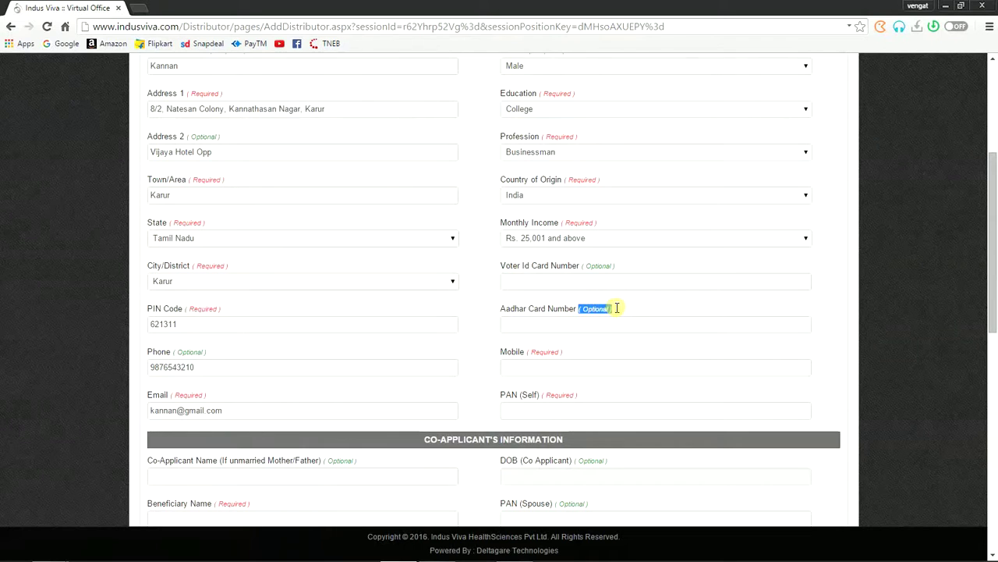
triple_click(626, 309)
scroll(624, 309, "down", 3)
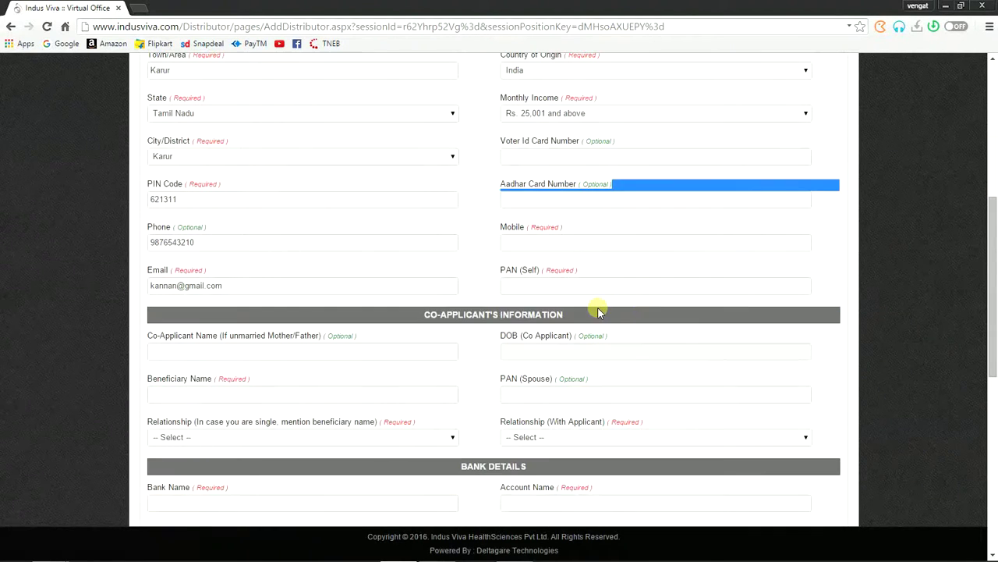
Step: Fill the Mobile field by copying in the number from the Phone field
left_click(536, 241)
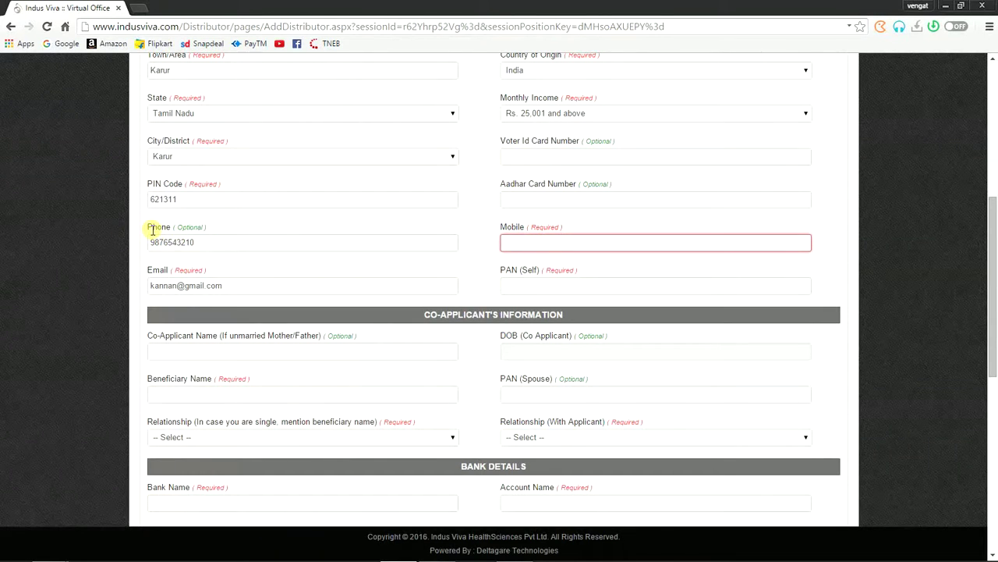
left_click_drag(202, 242, 150, 242)
key("ctrl+c")
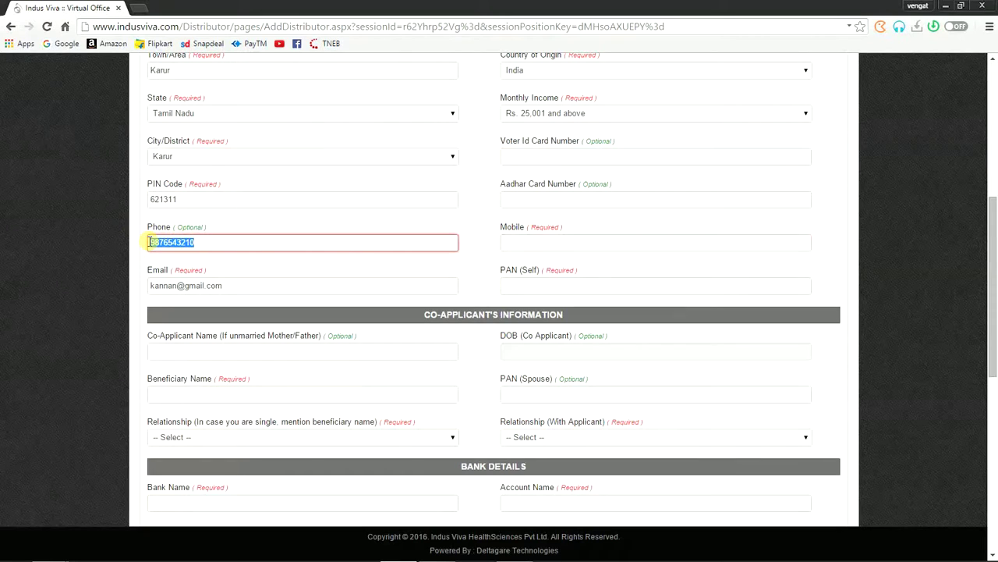
left_click(523, 241)
key("ctrl+v")
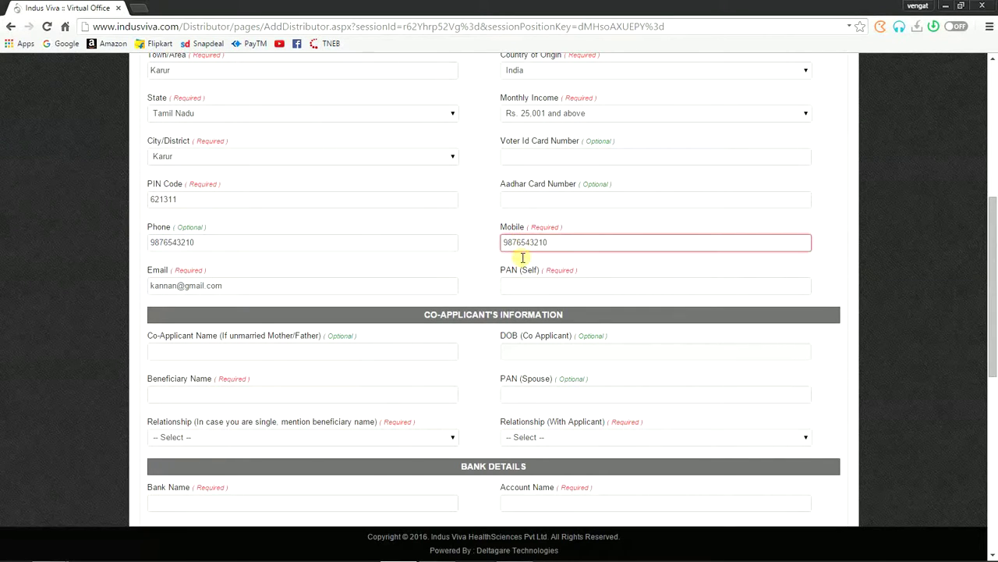
left_click(525, 286)
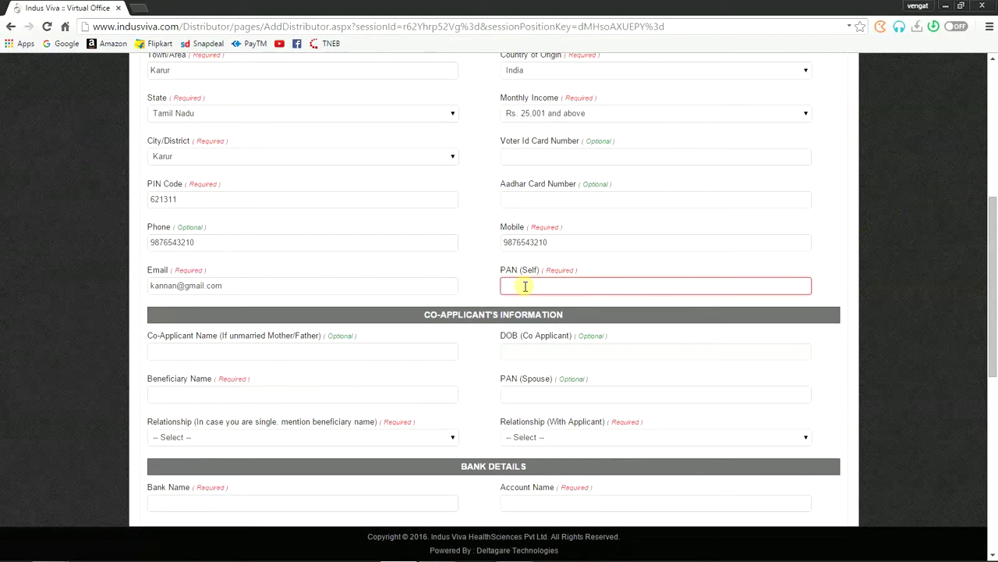
Step: Enter the applicant's PAN in PAN (Self), correcting the mistyped letter to N
left_click(521, 285)
key("BackSpace")
type("N")
left_click(206, 351)
scroll(220, 327, "down", 1)
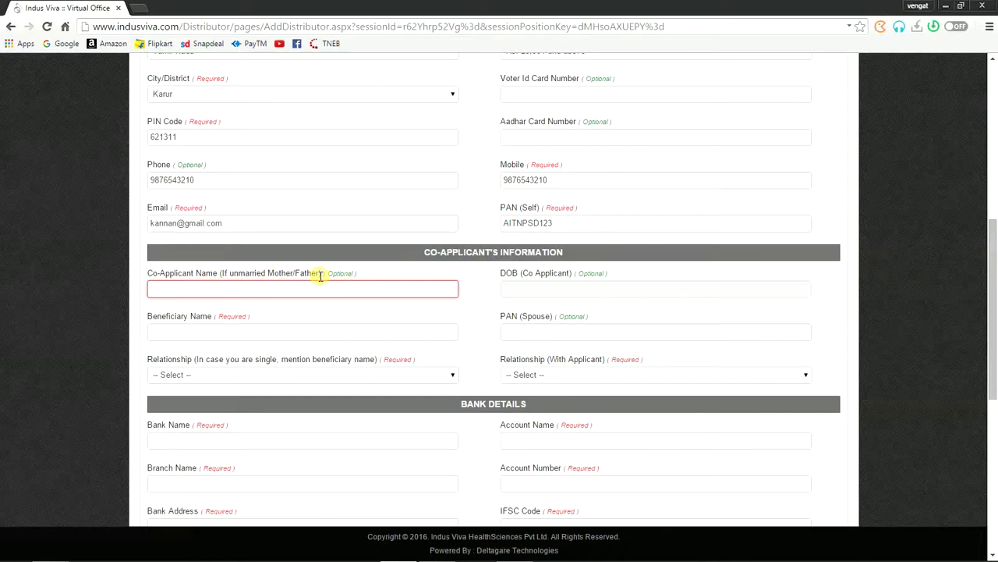
Step: Enter the co-applicant's name in the Co-Applicant Name field
type("Vijayalakshmi")
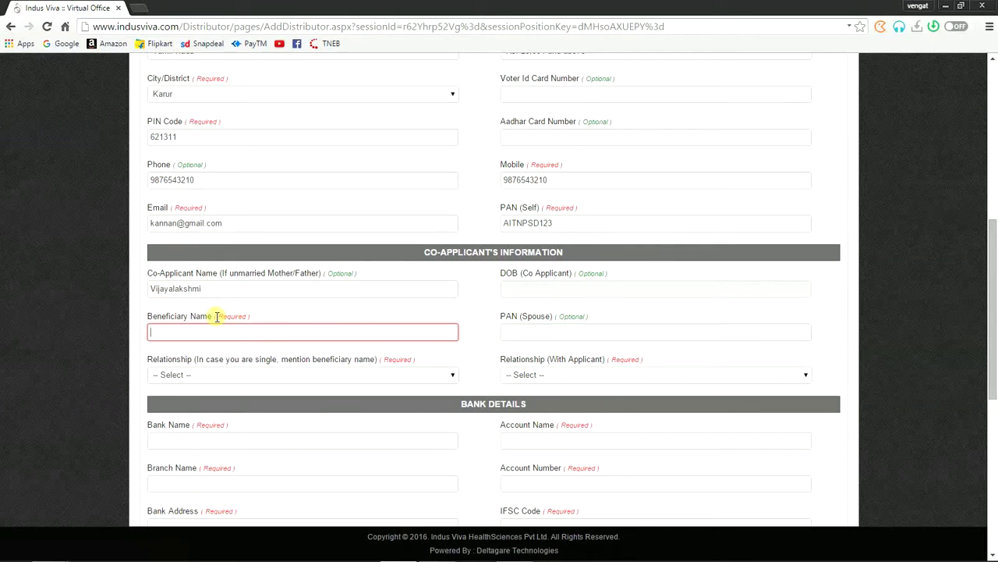
left_click_drag(215, 316, 257, 316)
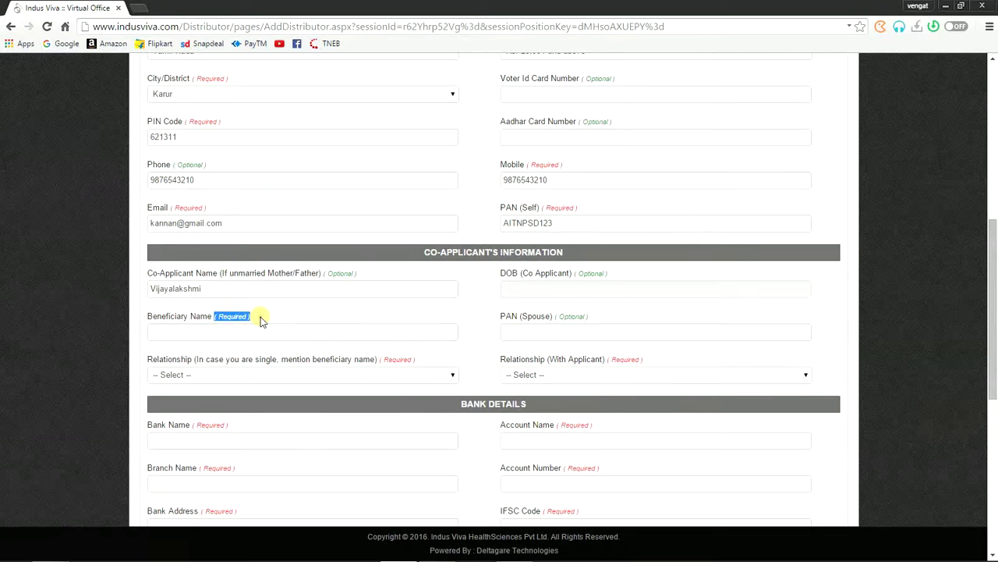
triple_click(259, 318)
scroll(260, 320, "down", 1)
Step: Enter the beneficiary's name and set the beneficiary relationship to Wife
left_click(200, 268)
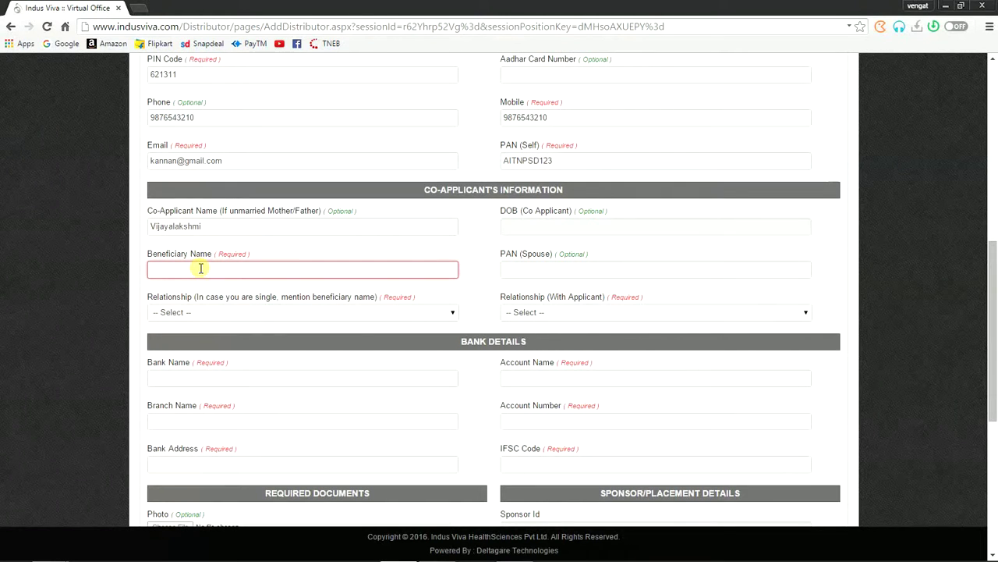
type("Kannan")
left_click(327, 313)
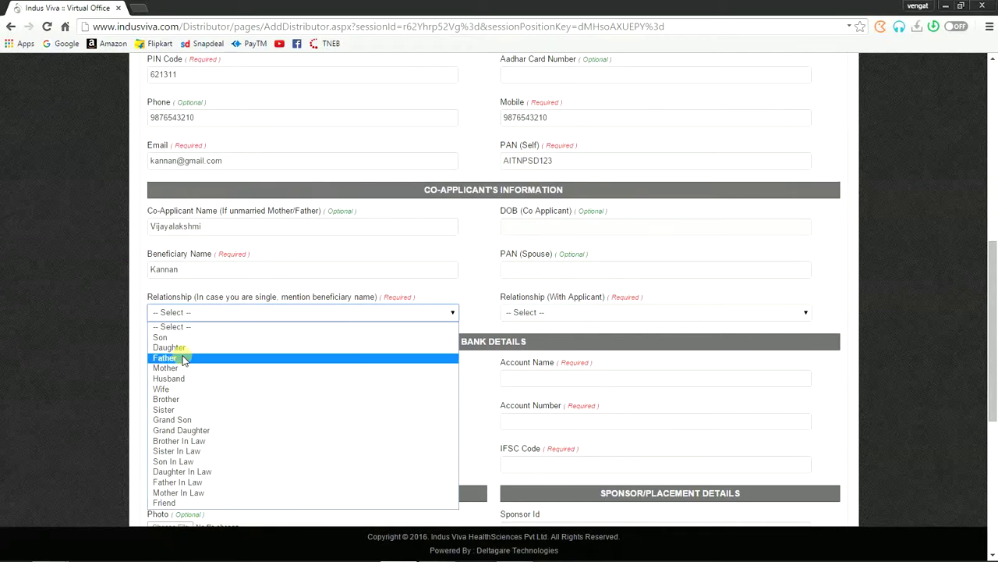
left_click(173, 389)
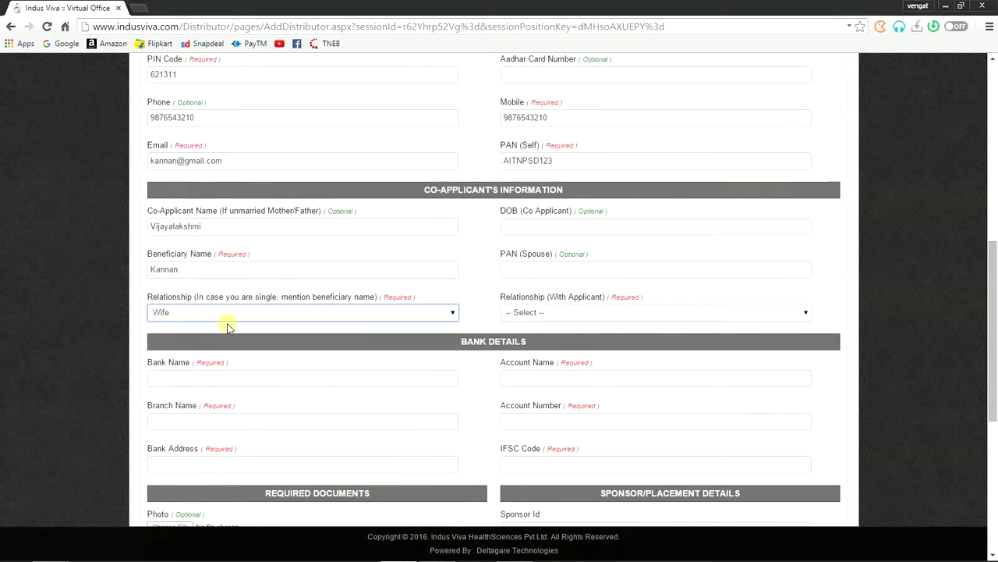
scroll(229, 324, "down", 1)
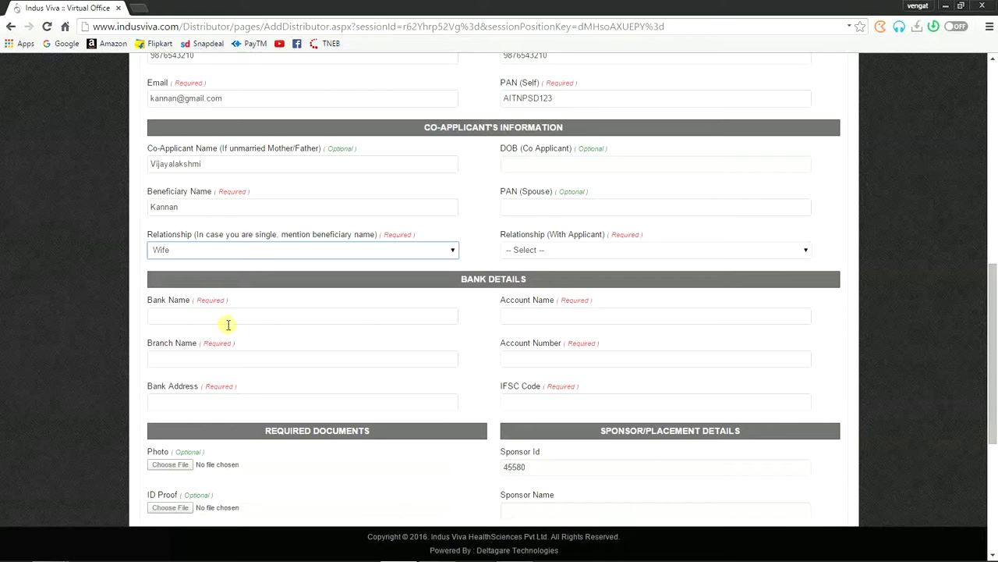
Step: Enter Corporation Bank as the bank name and fill in the branch name
left_click(173, 315)
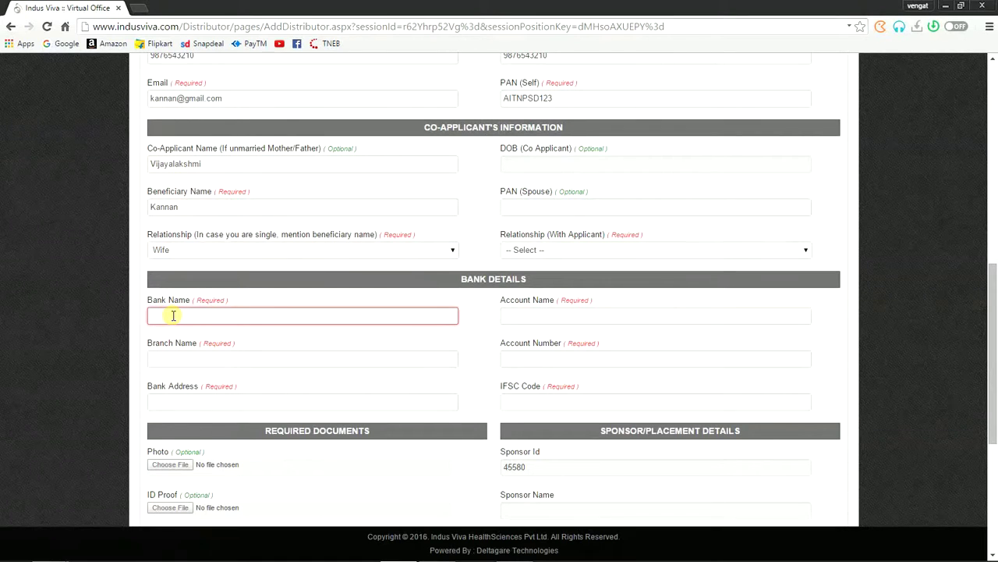
type("Corporation Bank")
left_click(173, 358)
type("A")
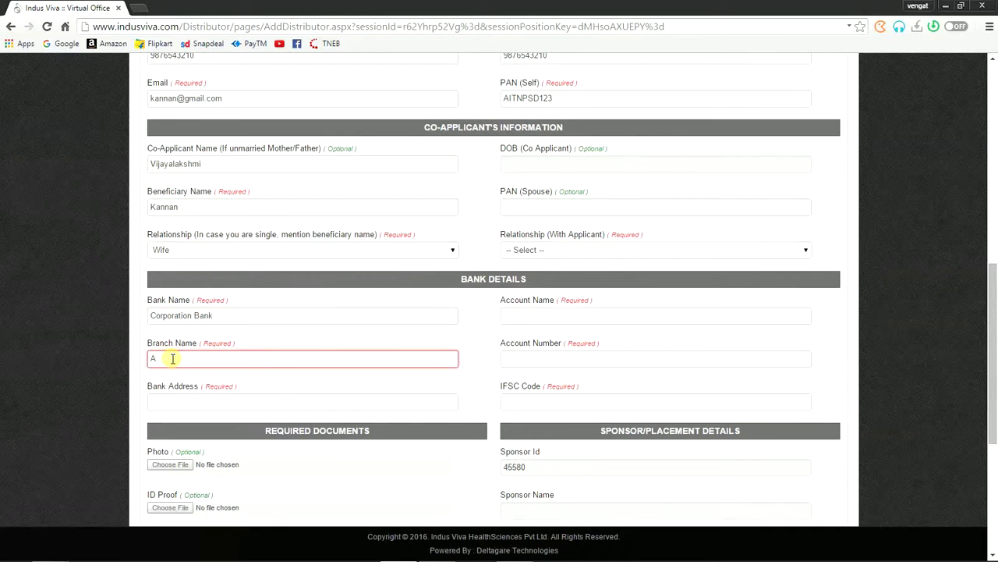
type("nna Salai, Karur")
key("Tab")
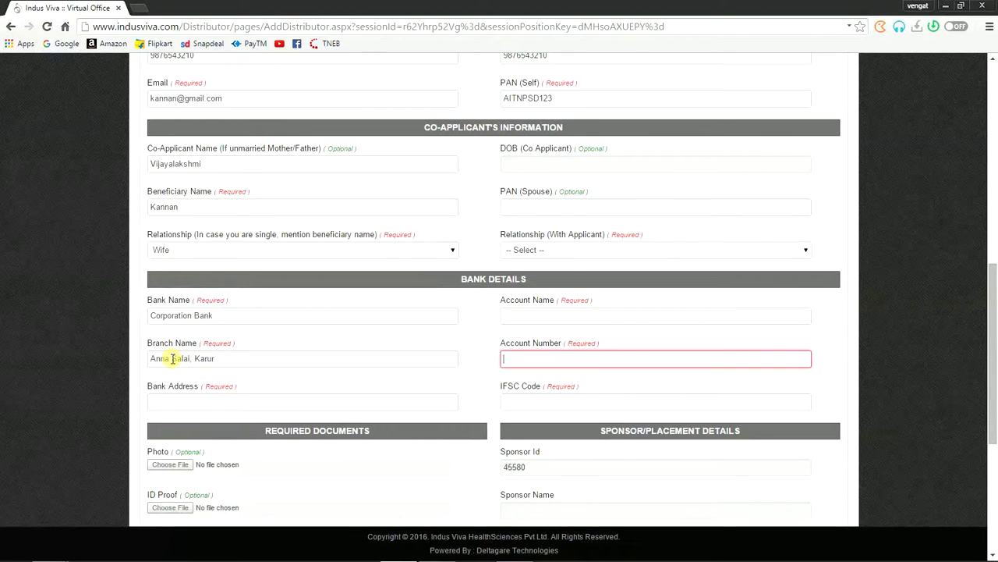
Step: Fill in the account holder's name and the bank account number
left_click(524, 314)
type("K")
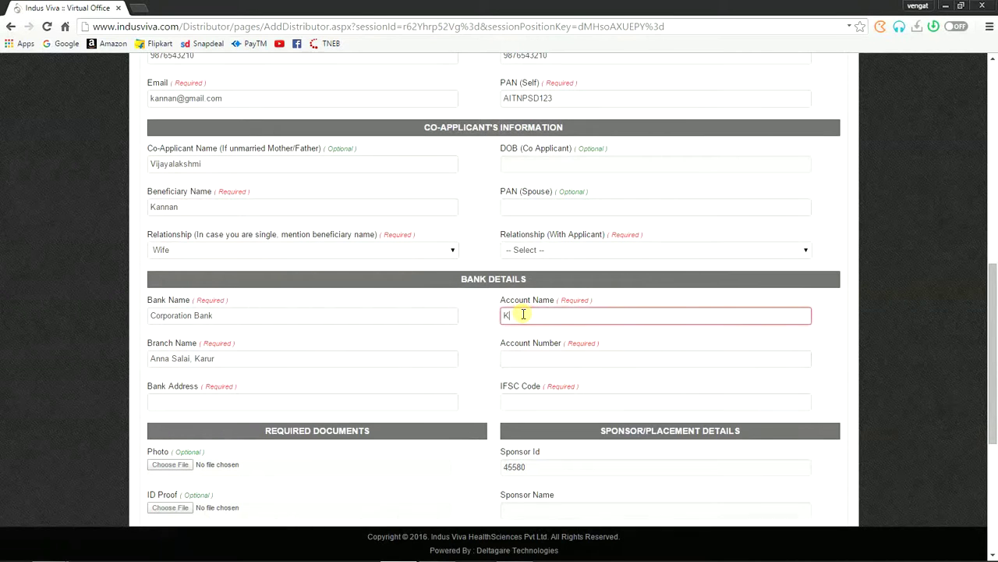
type("annan")
key("Tab")
key("Tab")
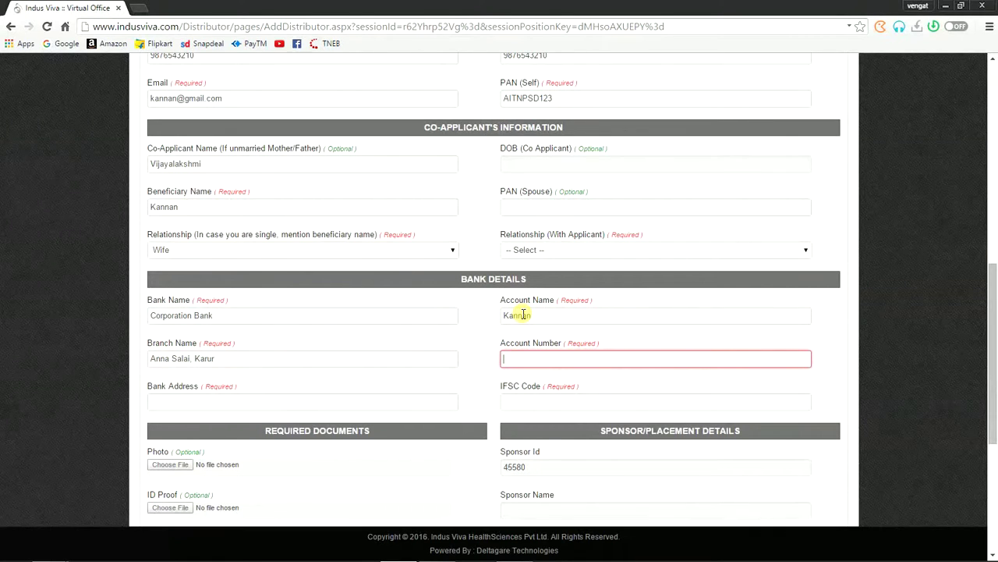
key("Tab")
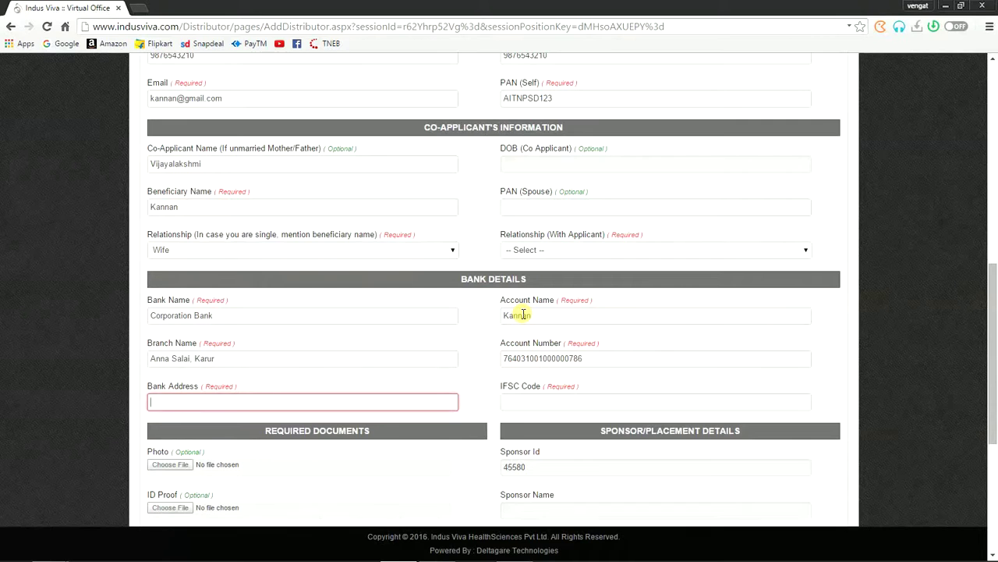
Step: Enter the bank's address and set the IFSC code to CORP0000124
type("Anna Salai, Karur")
key("BackSpace")
key("BackSpace")
key("BackSpace")
key("BackSpace")
type("Erode Main Road")
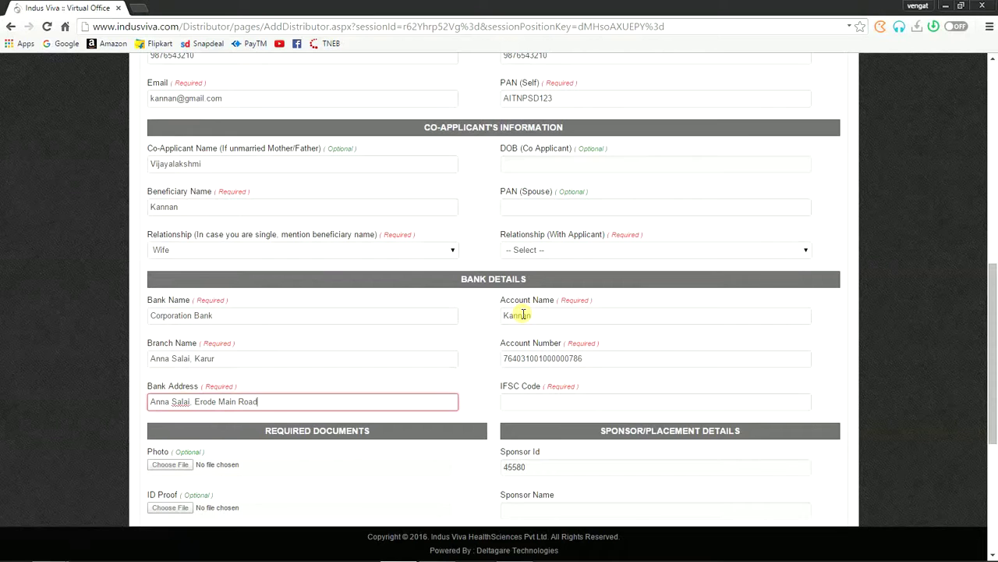
type(", KArur")
key("BackSpace")
type("a")
left_click(520, 399)
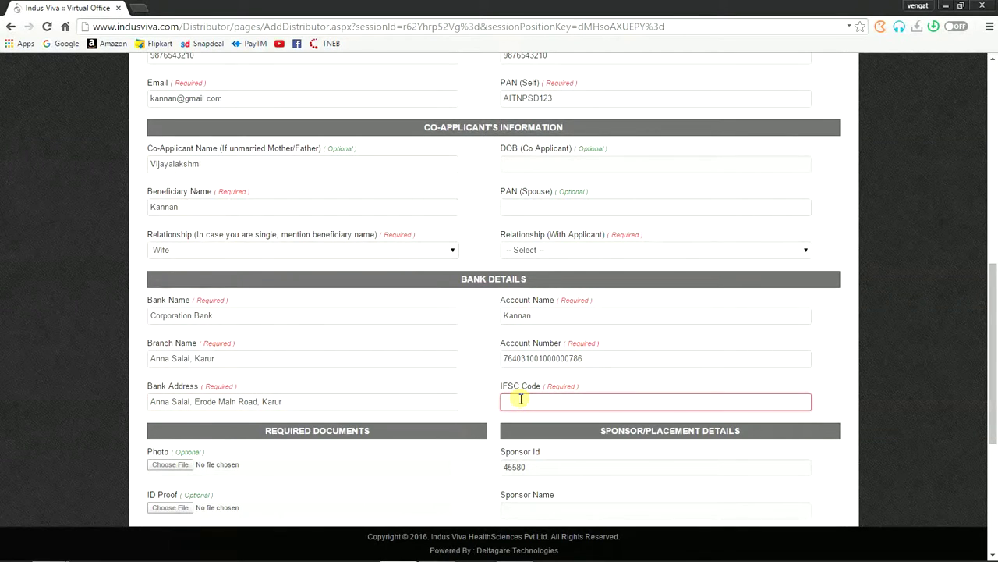
type("CORP00001")
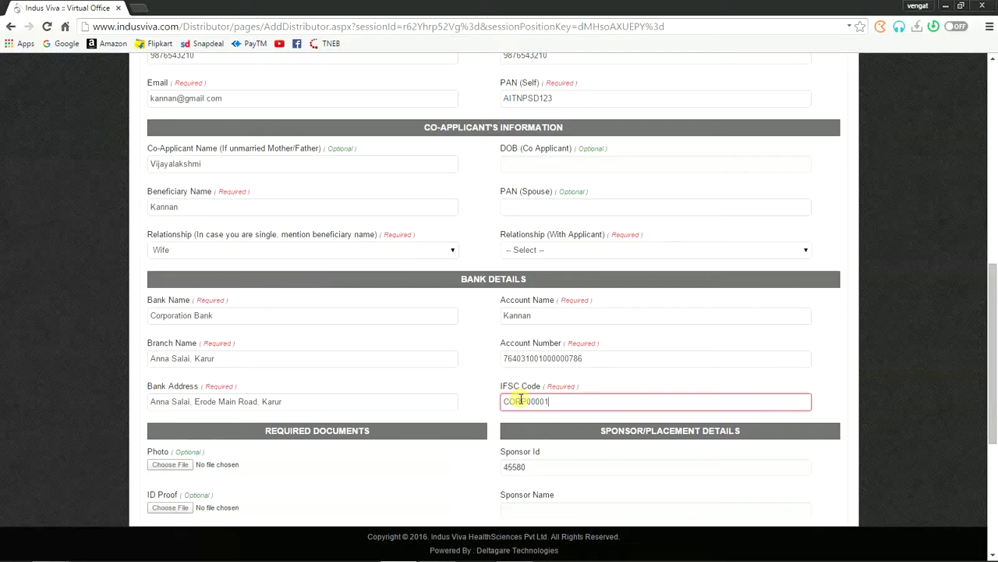
type("24")
scroll(522, 400, "down", 1)
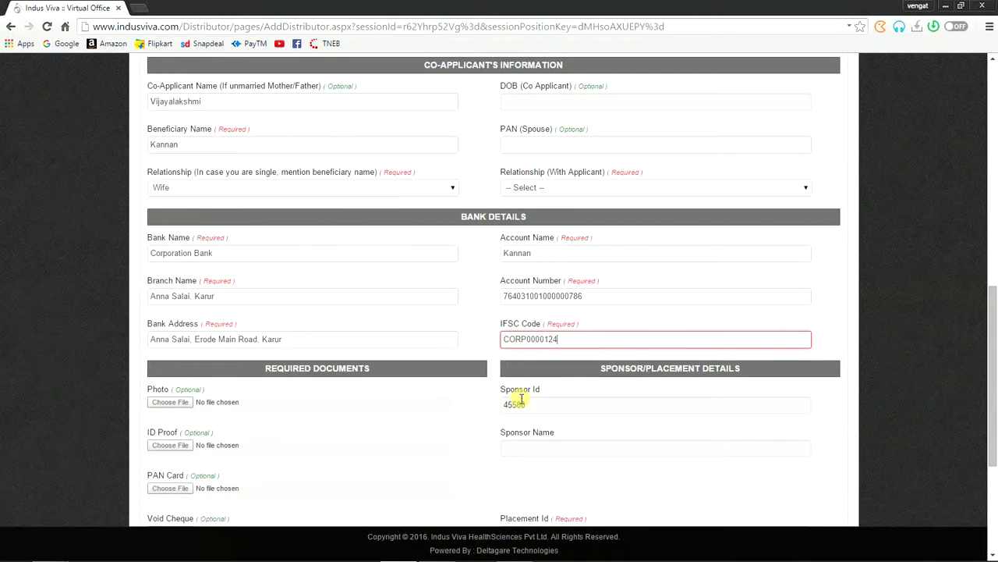
Step: Pick 23/11/1993 as the co-applicant's date of birth from the calendar
scroll(521, 400, "up", 2)
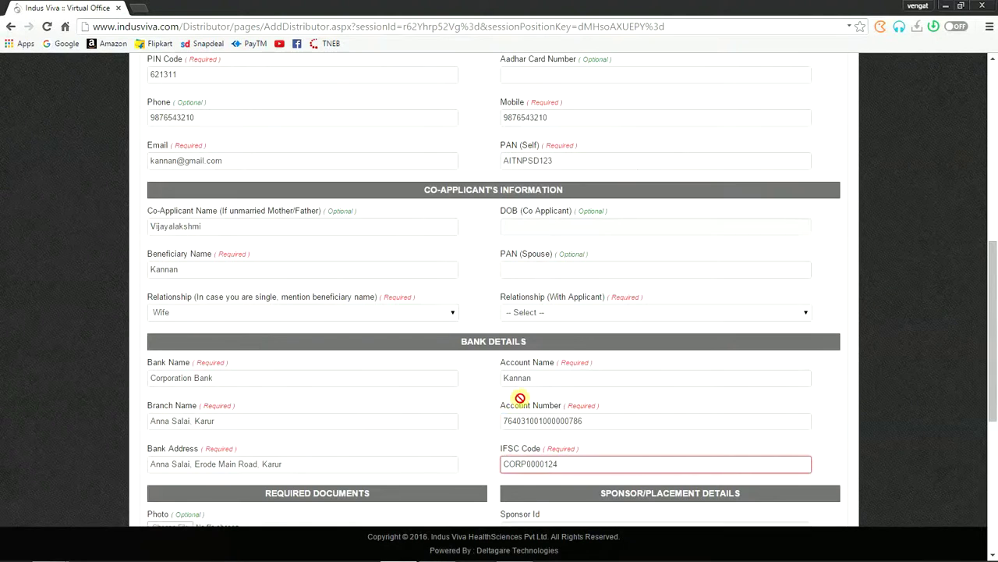
left_click(534, 225)
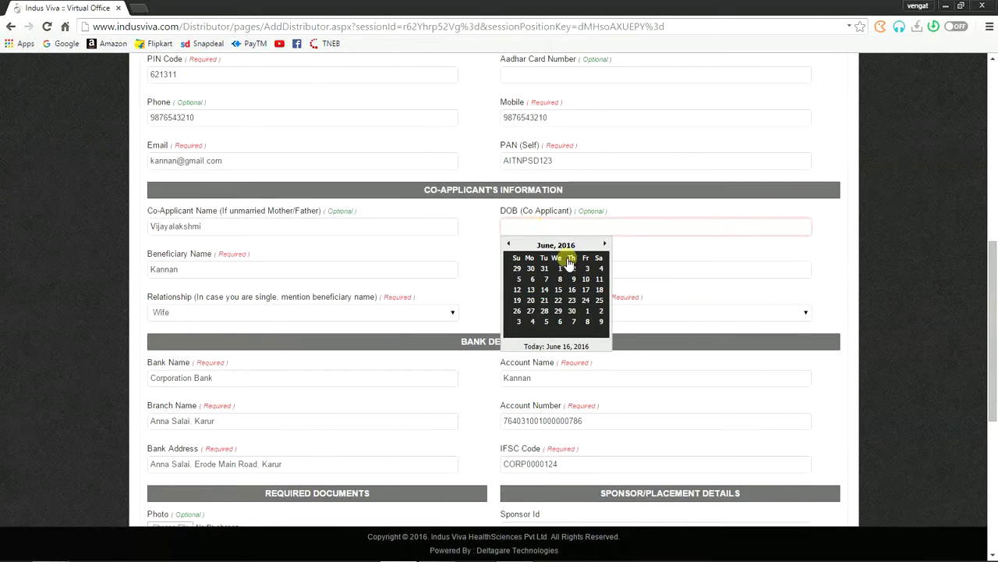
left_click(563, 246)
left_click(560, 247)
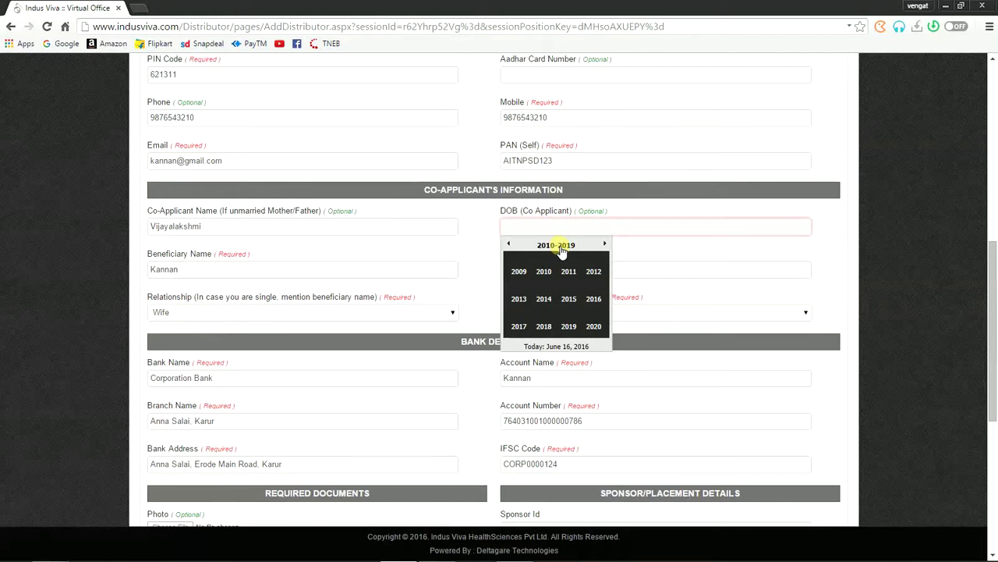
left_click(567, 248)
left_click(606, 245)
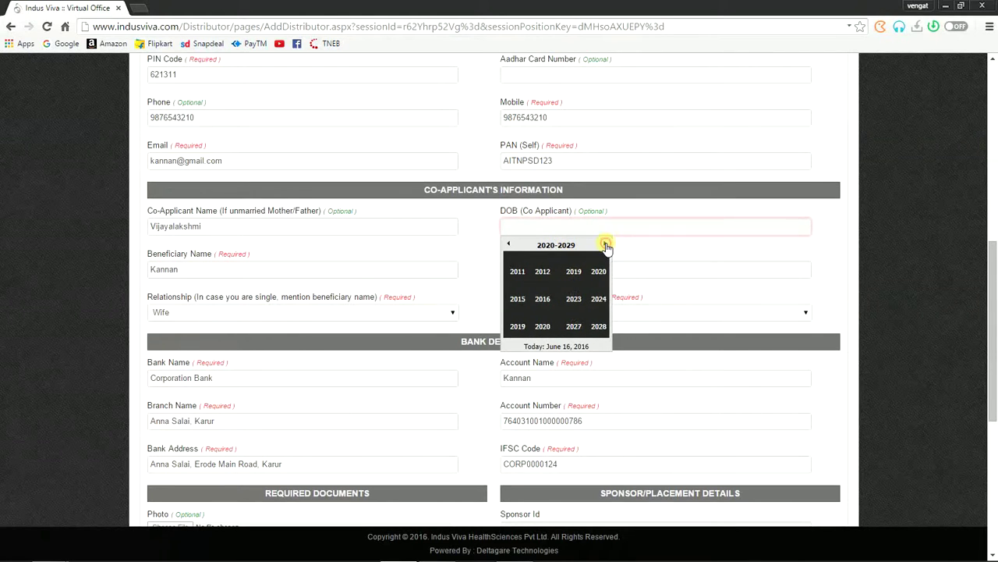
left_click(606, 245)
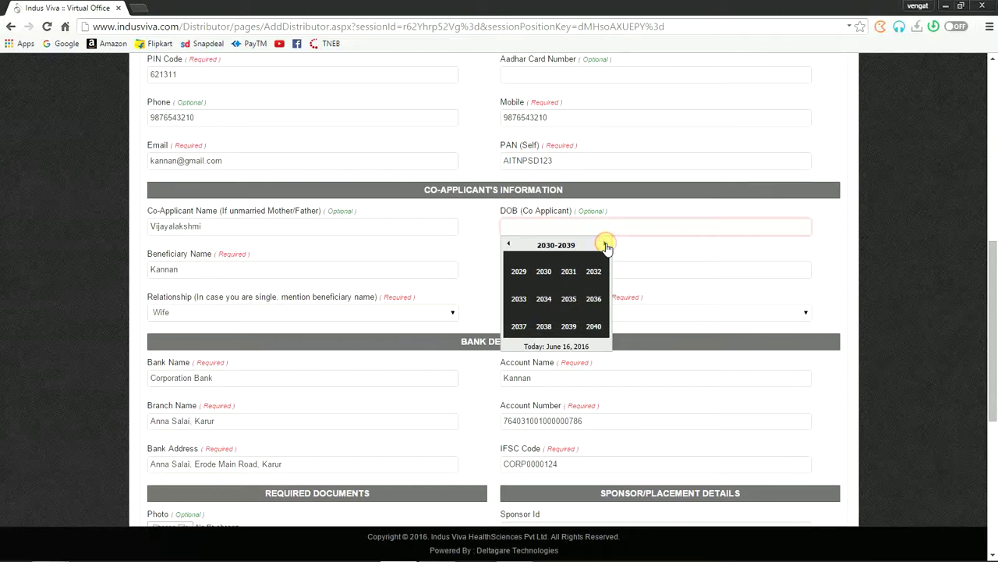
left_click(509, 245)
left_click(509, 245)
left_click(509, 245)
left_click(509, 245)
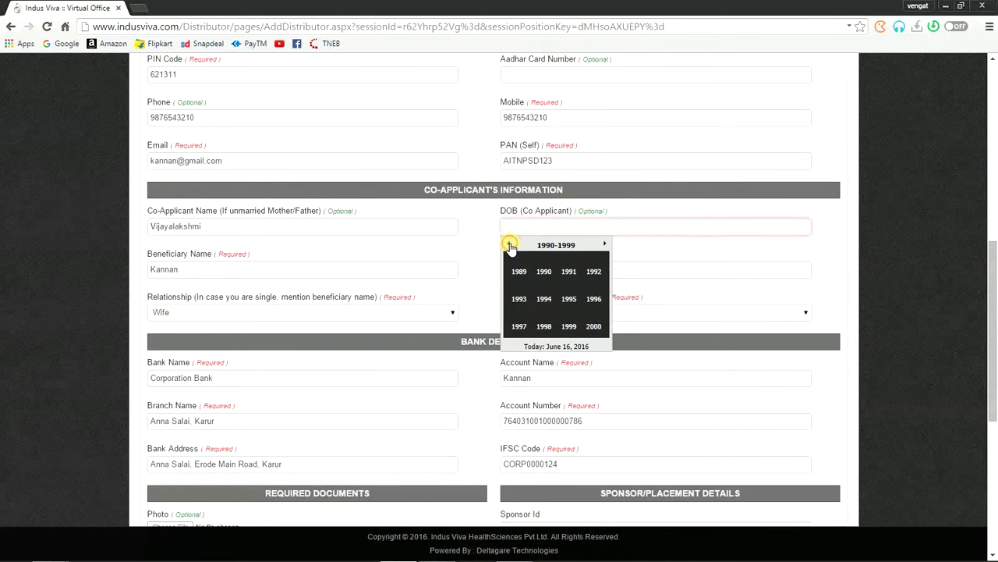
left_click(520, 302)
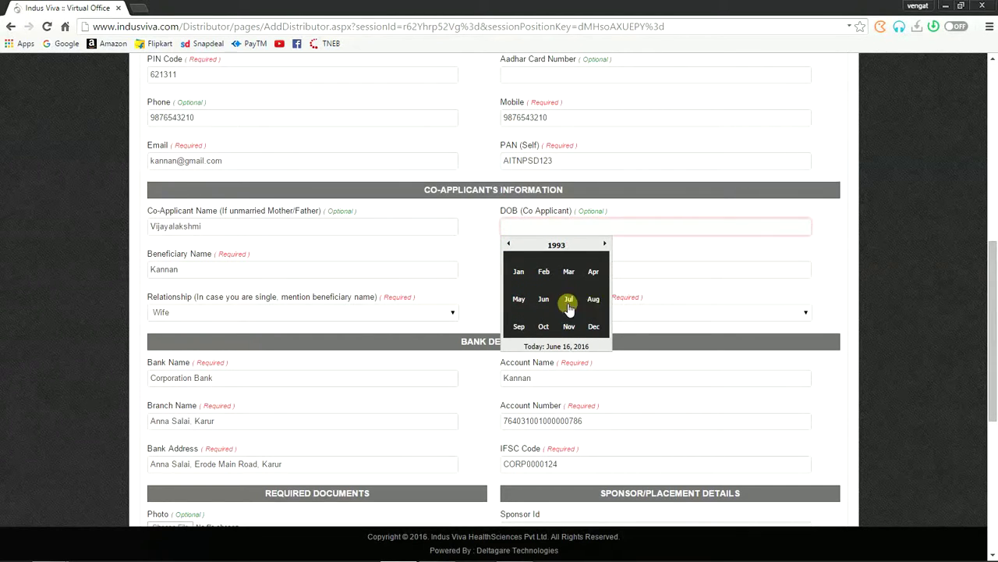
left_click(572, 328)
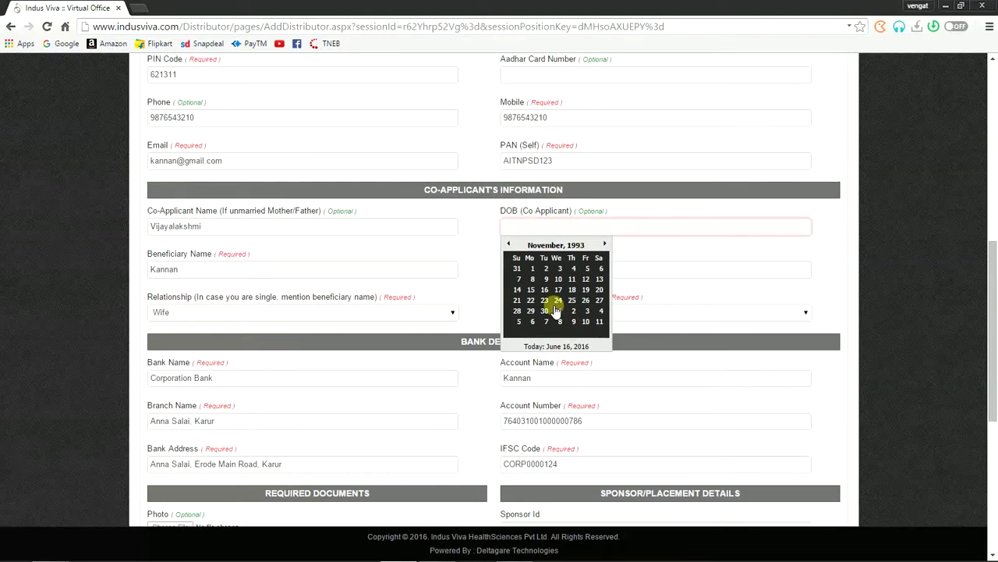
left_click(545, 301)
left_click(528, 270)
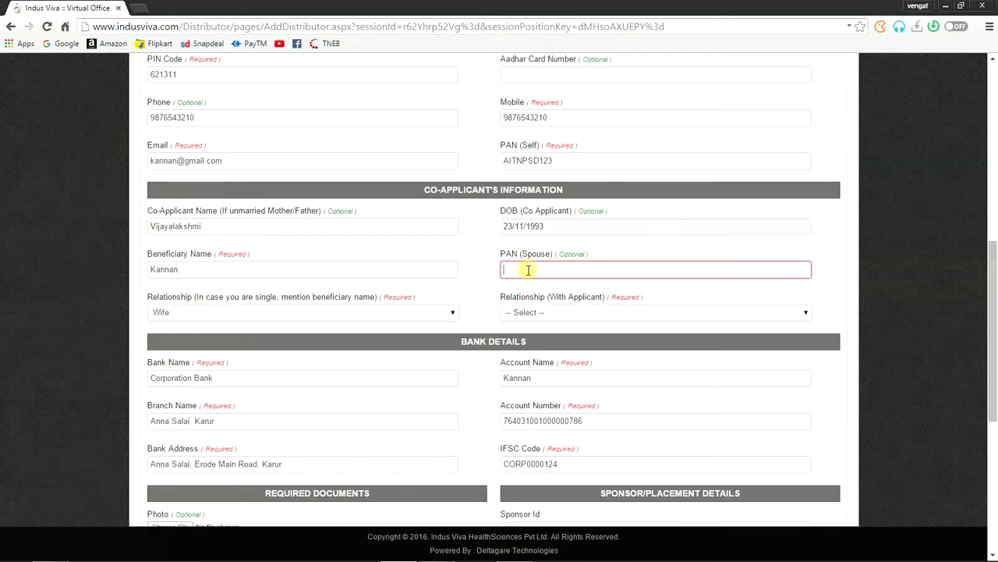
Step: Enter the spouse's PAN and set Relationship (With Applicant) to Wife
left_click(530, 314)
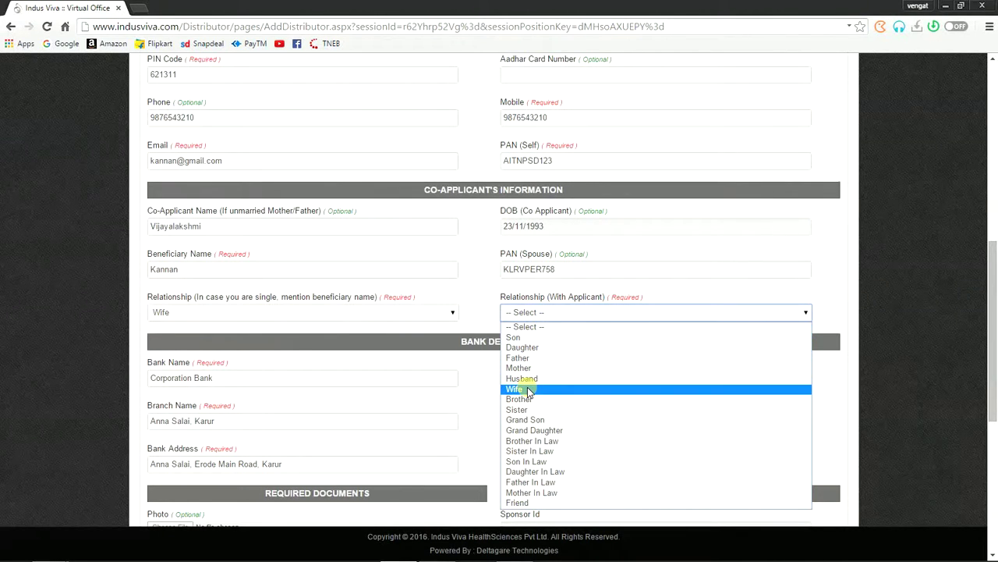
left_click(528, 390)
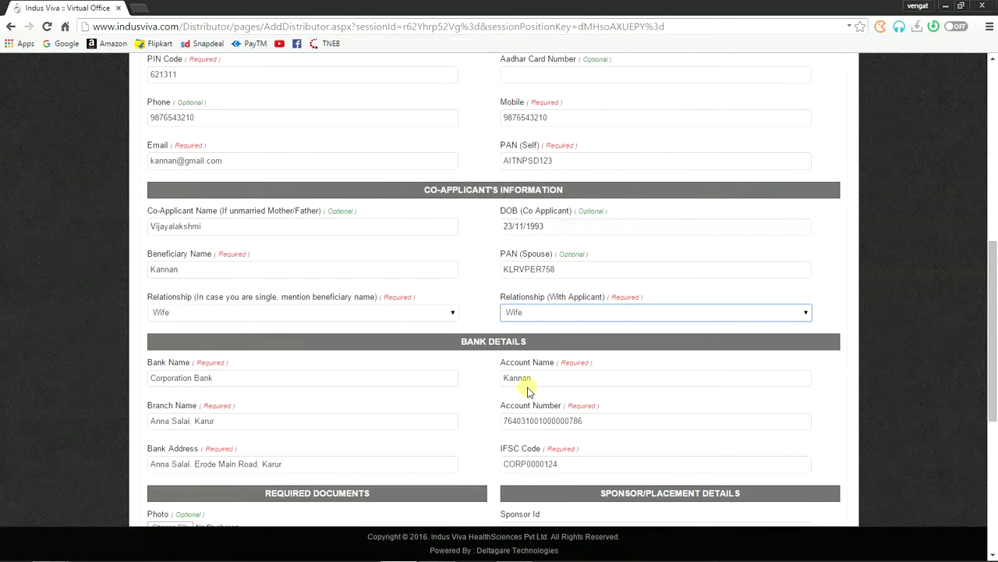
scroll(528, 390, "down", 1)
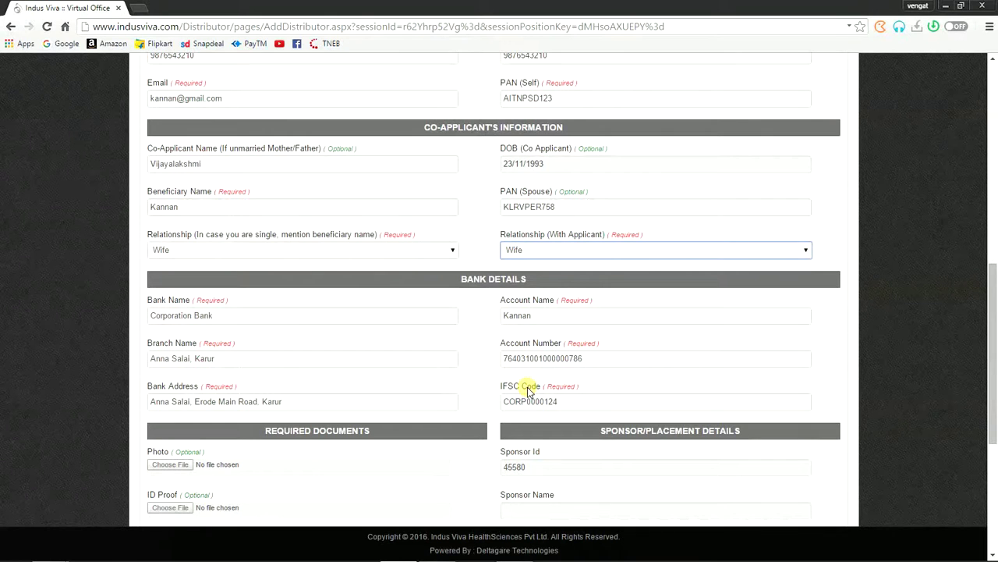
scroll(528, 390, "down", 3)
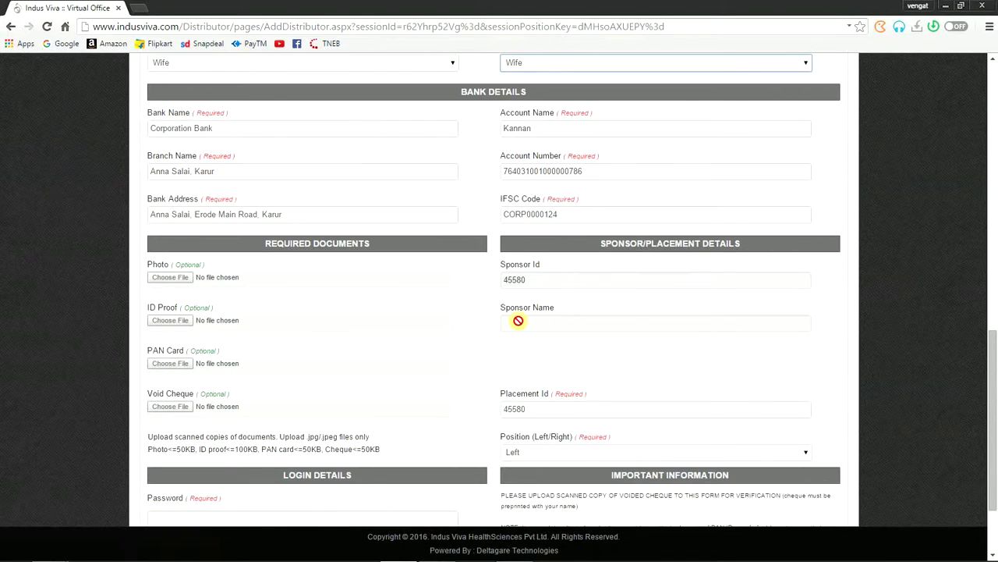
scroll(506, 335, "down", 1)
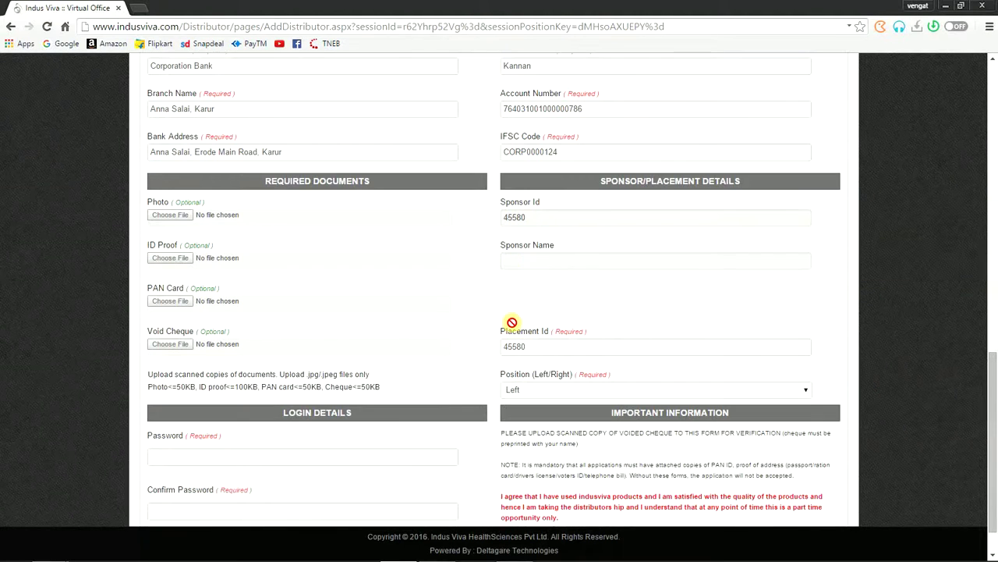
double_click(175, 202)
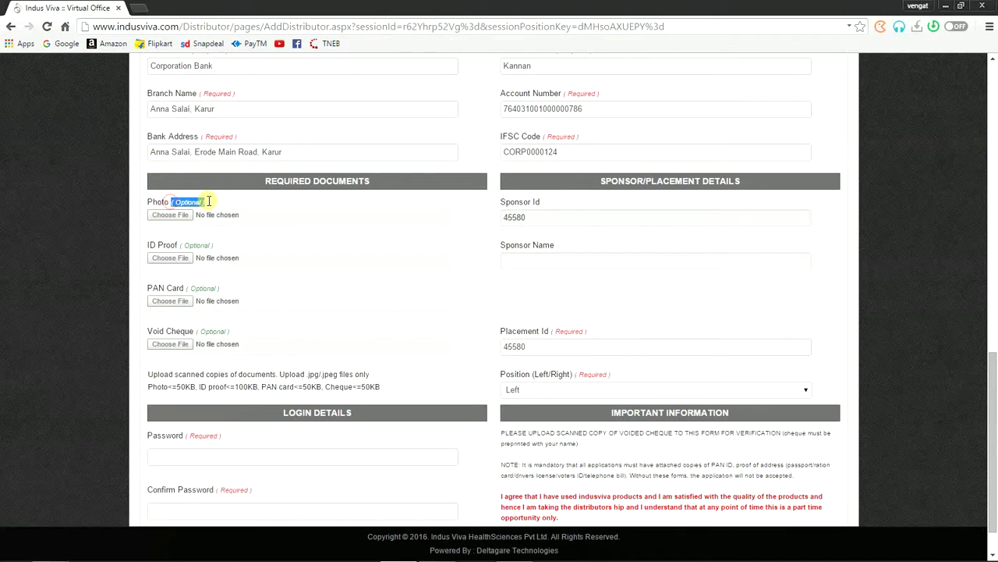
left_click_drag(180, 245, 216, 244)
left_click_drag(186, 287, 234, 287)
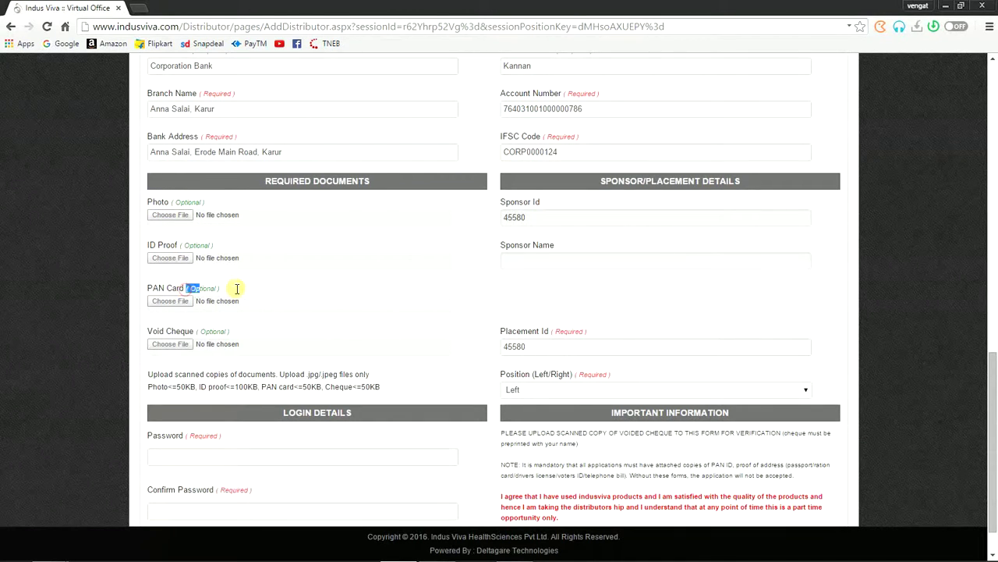
left_click_drag(197, 331, 235, 330)
scroll(273, 328, "down", 1)
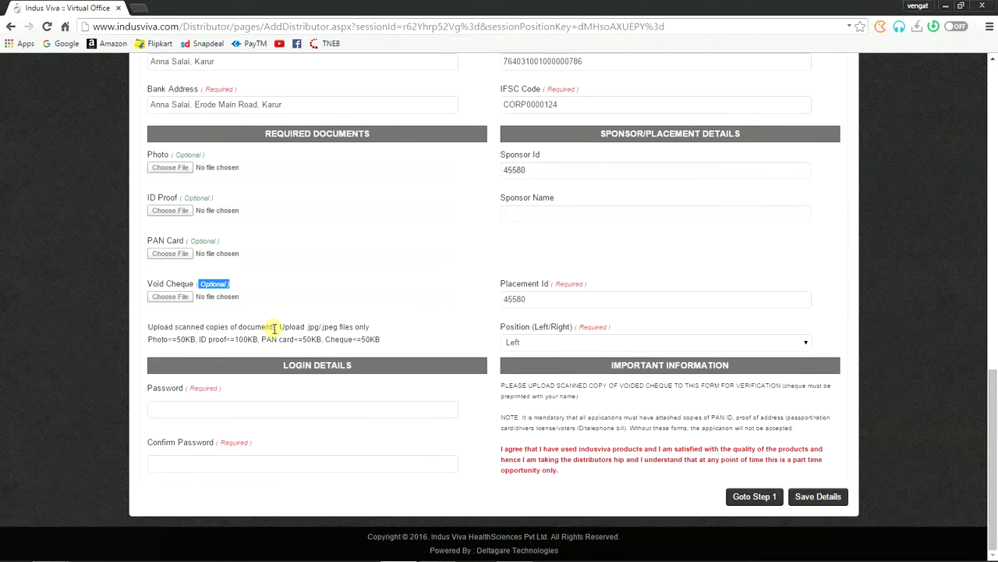
Step: Enter the new distributor's login password and confirm it
left_click(213, 408)
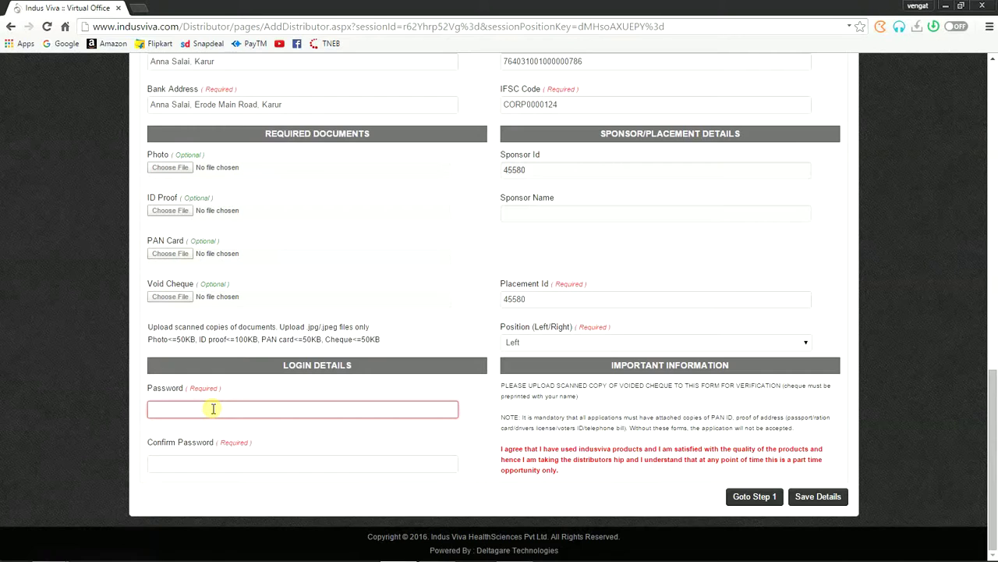
type("1234567")
left_click(182, 461)
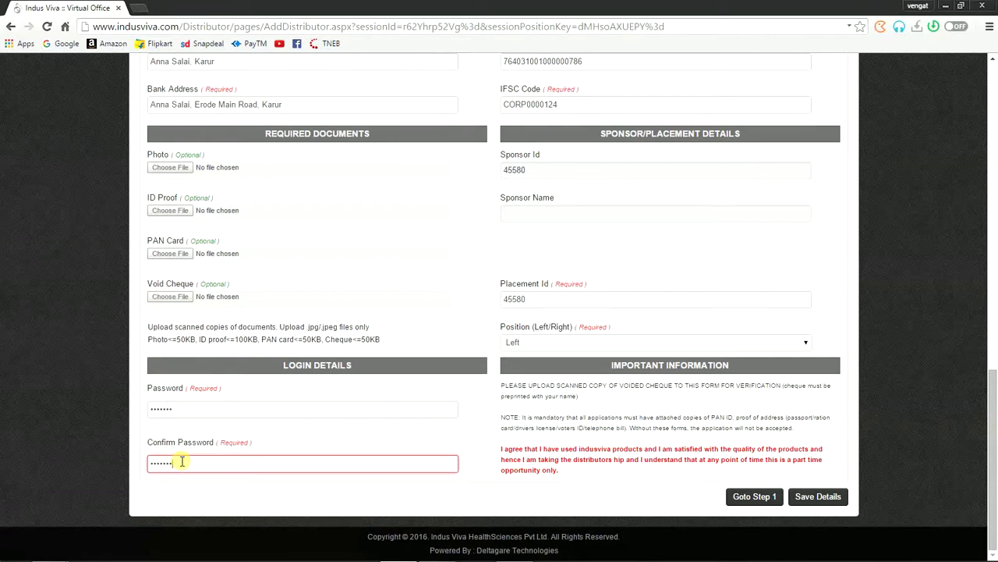
Step: Keep the placement position set to Left
left_click(575, 345)
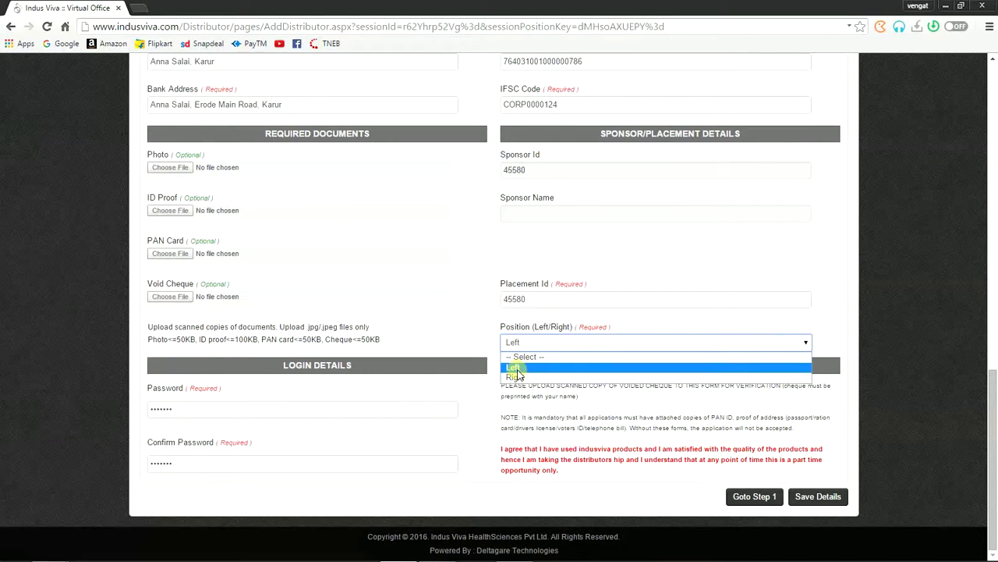
left_click(516, 368)
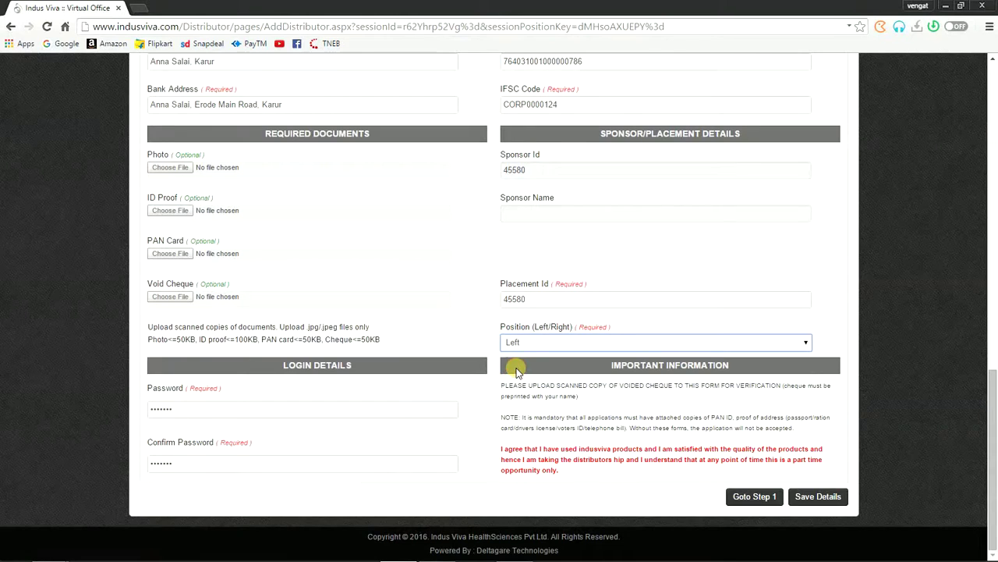
left_click_drag(498, 282, 546, 283)
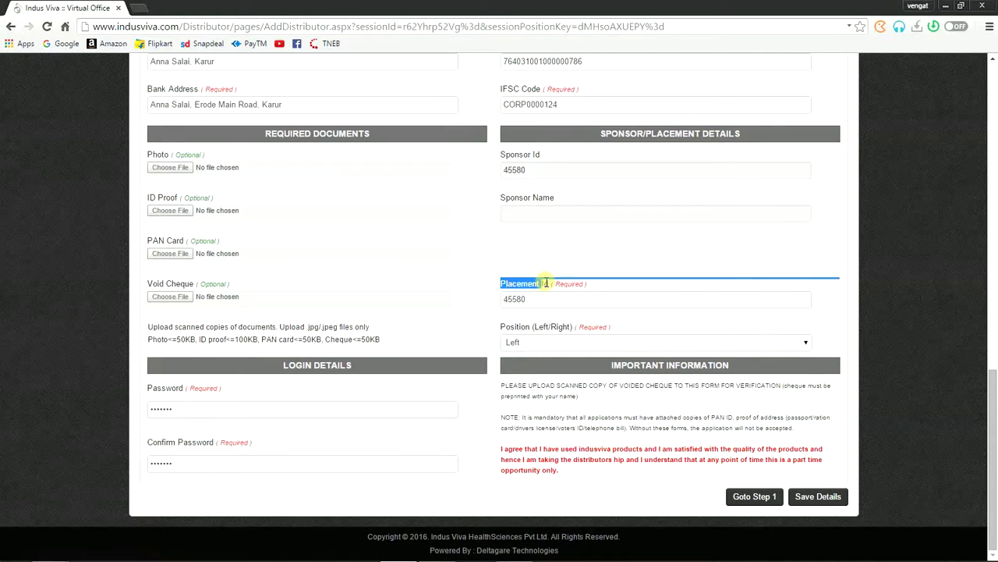
left_click(592, 259)
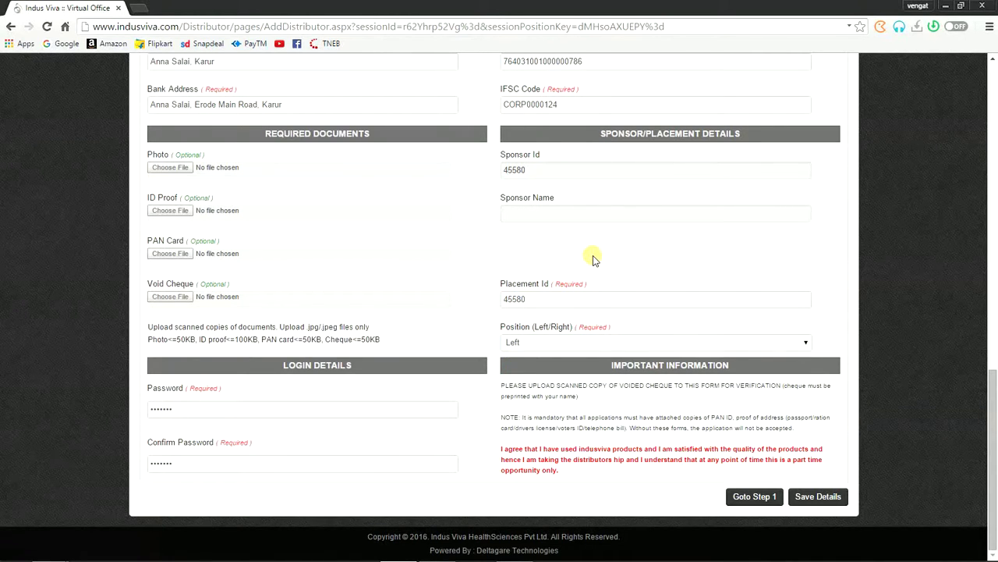